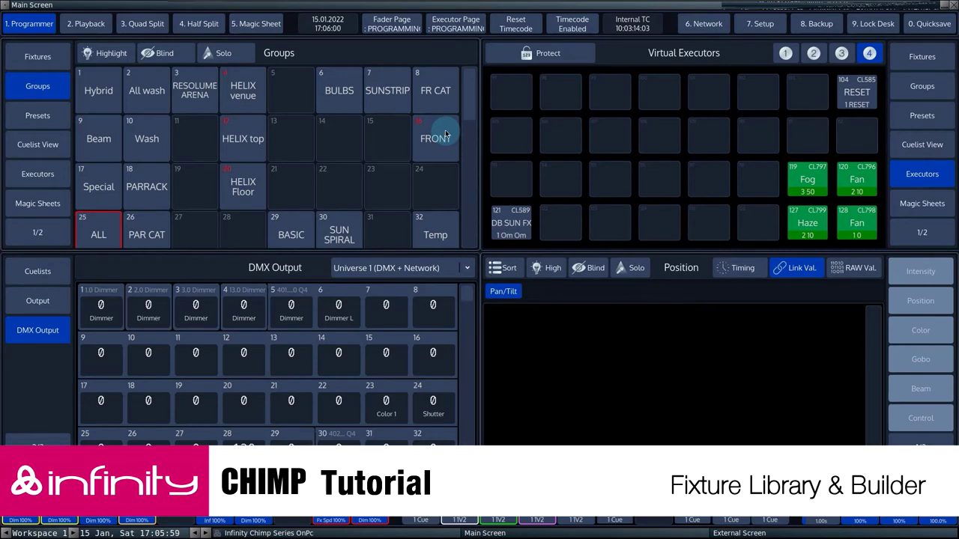
# Open the Fixture Library in the setup and browse the User, Show and Factory libraries.
pyautogui.click(762, 30)
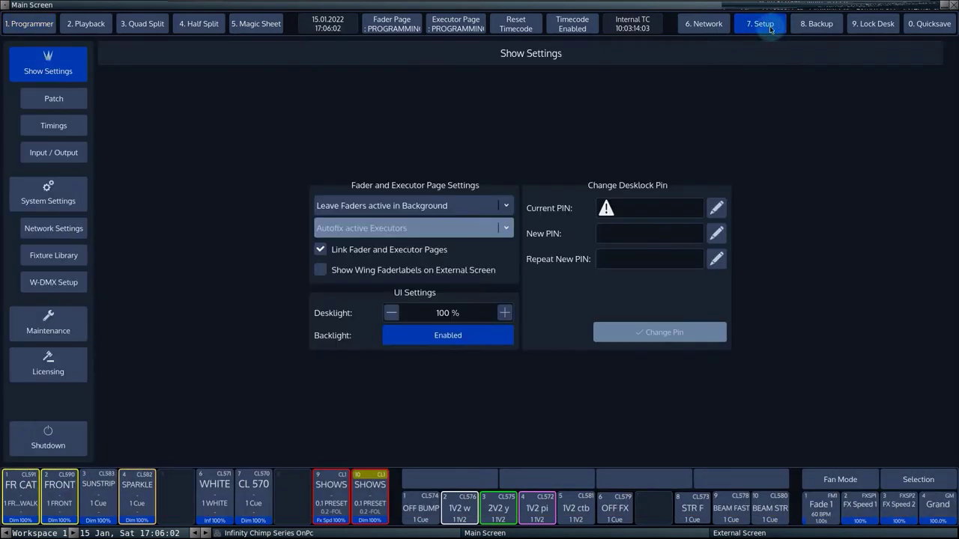
pyautogui.click(43, 255)
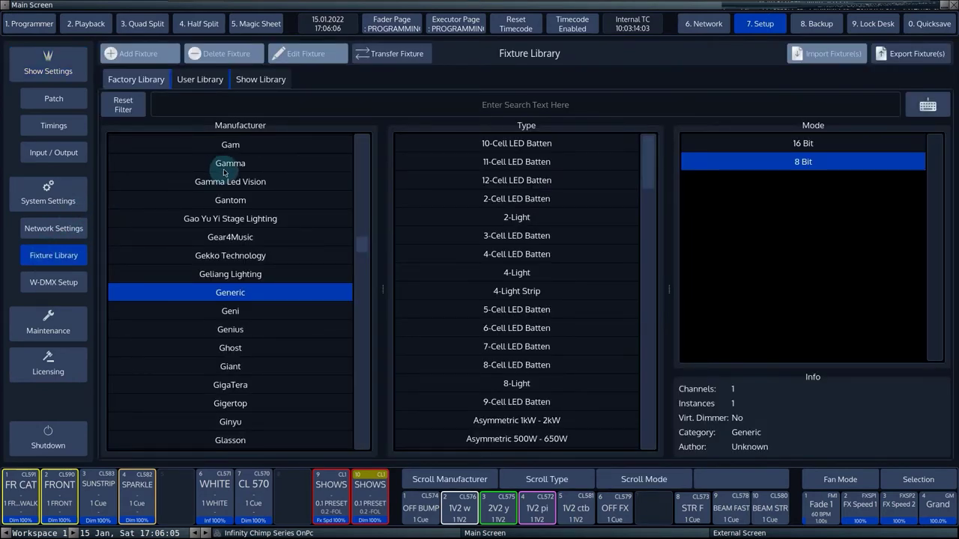
pyautogui.click(180, 80)
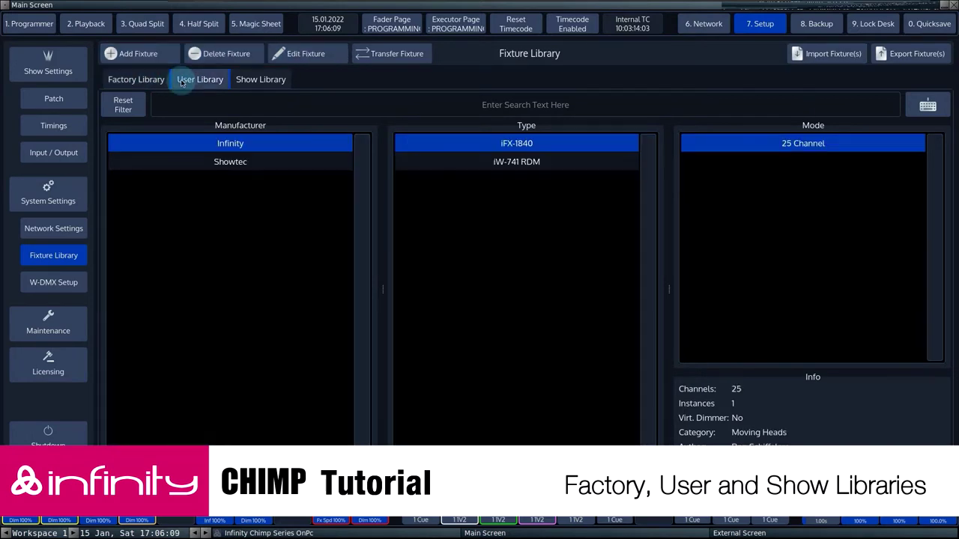
pyautogui.click(260, 82)
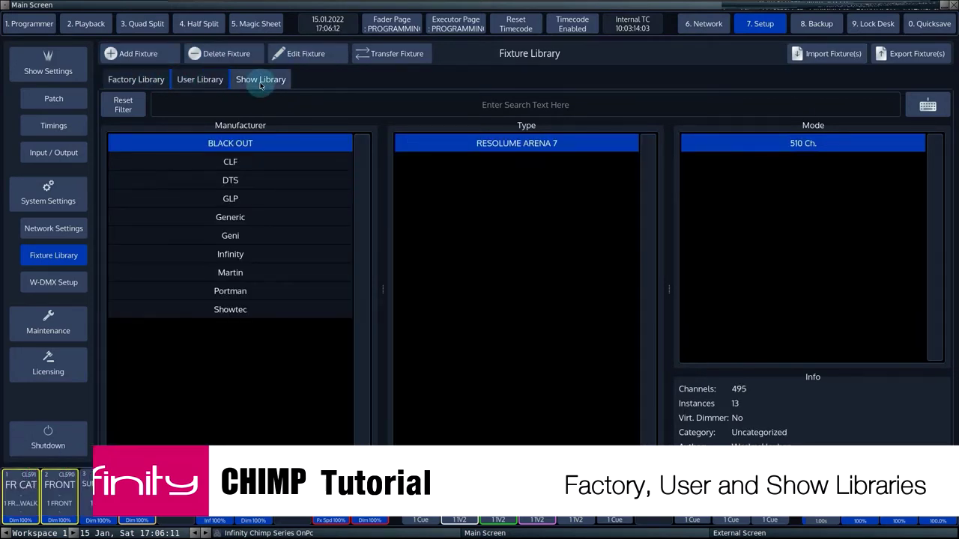
pyautogui.click(157, 79)
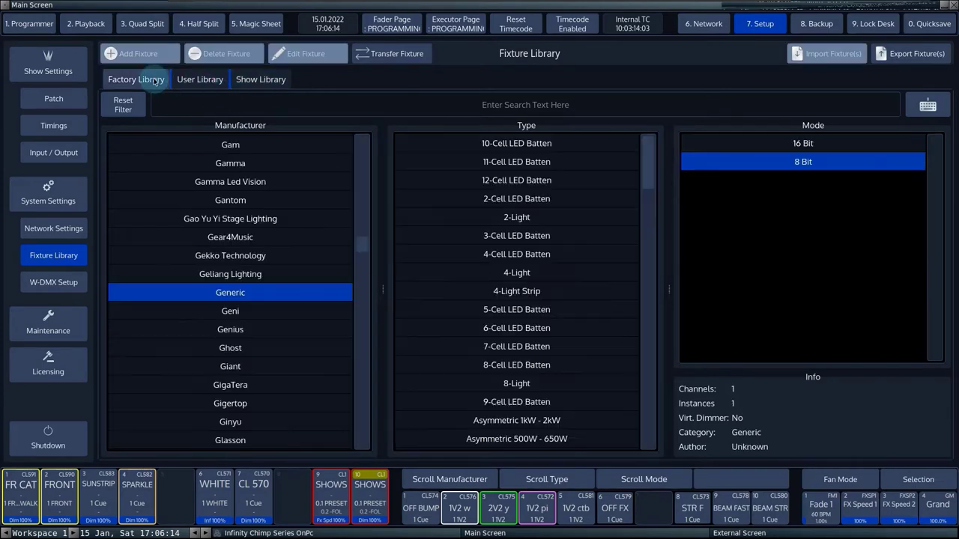
pyautogui.moveTo(360, 251); pyautogui.dragTo(360, 169)
pyautogui.moveTo(641, 170); pyautogui.dragTo(652, 269)
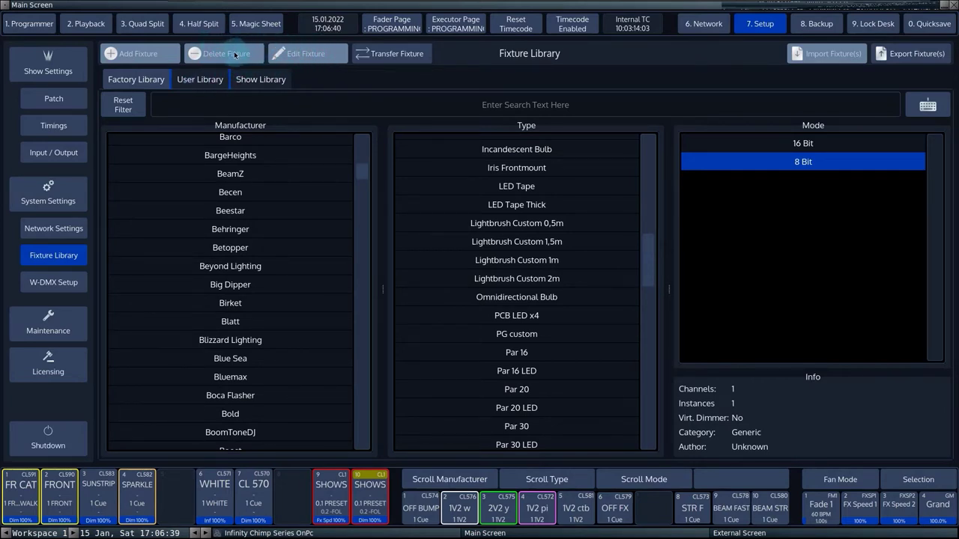
# Delete the Infinity iW-741 RDM fixture in 15 Channel Mode from the User Library.
pyautogui.click(194, 81)
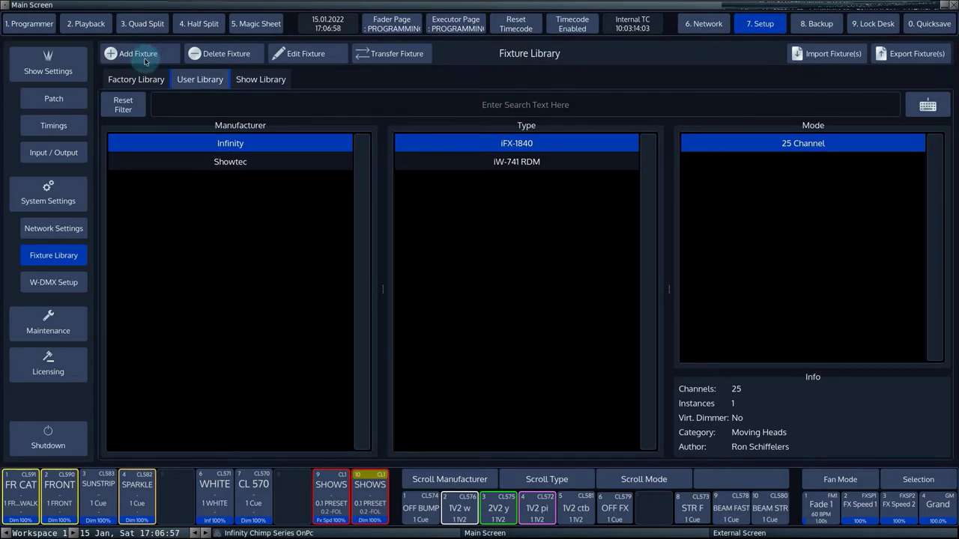
pyautogui.click(445, 168)
pyautogui.click(238, 54)
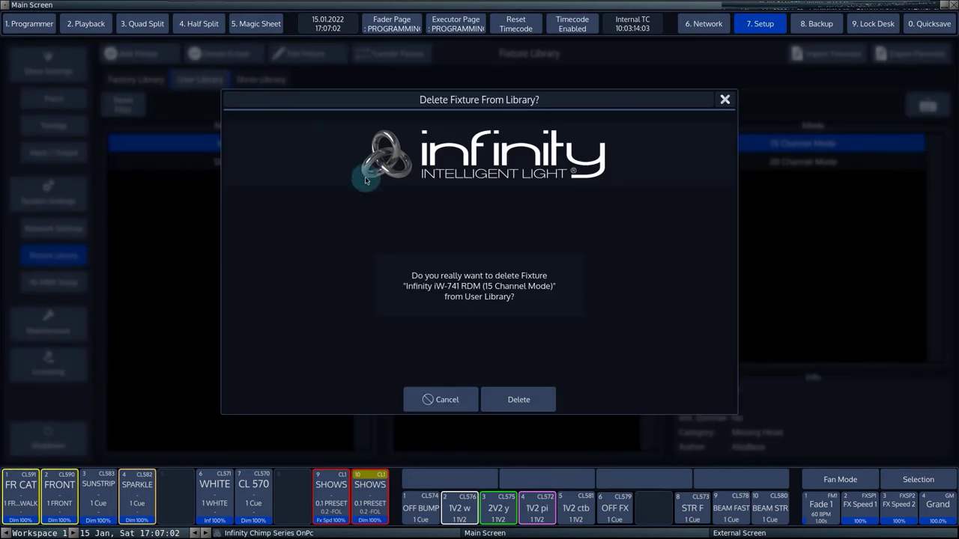
pyautogui.click(520, 401)
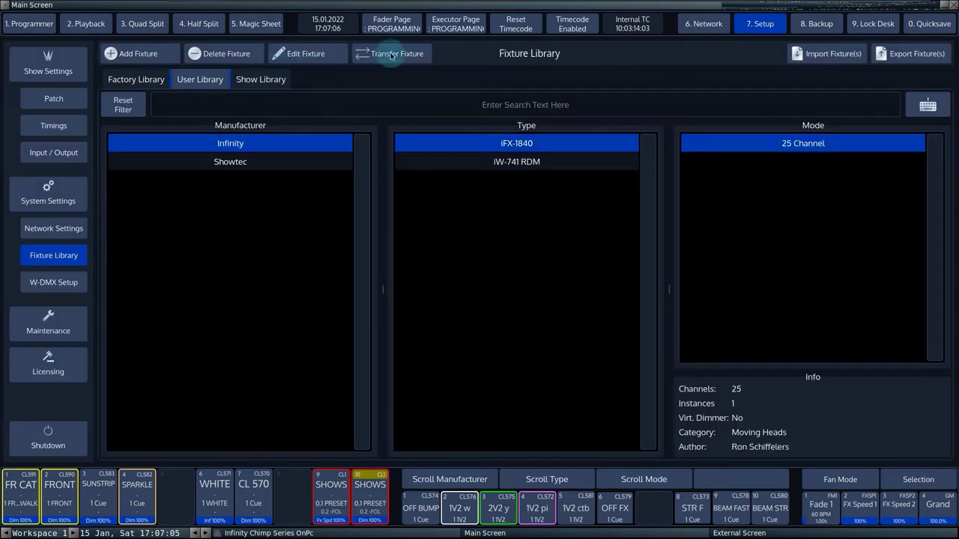
# Look at the Show Library, and check the import and export options of the User Library.
pyautogui.click(247, 80)
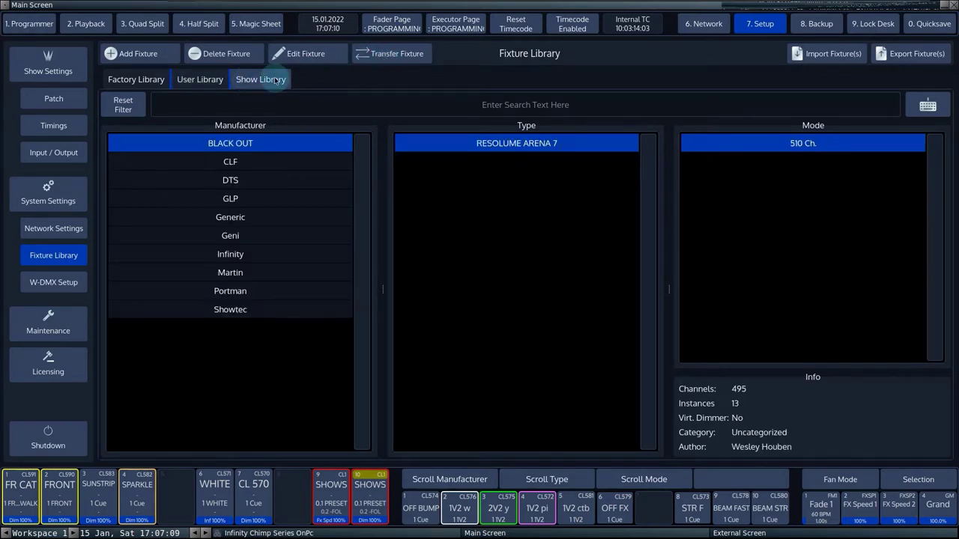
pyautogui.click(226, 80)
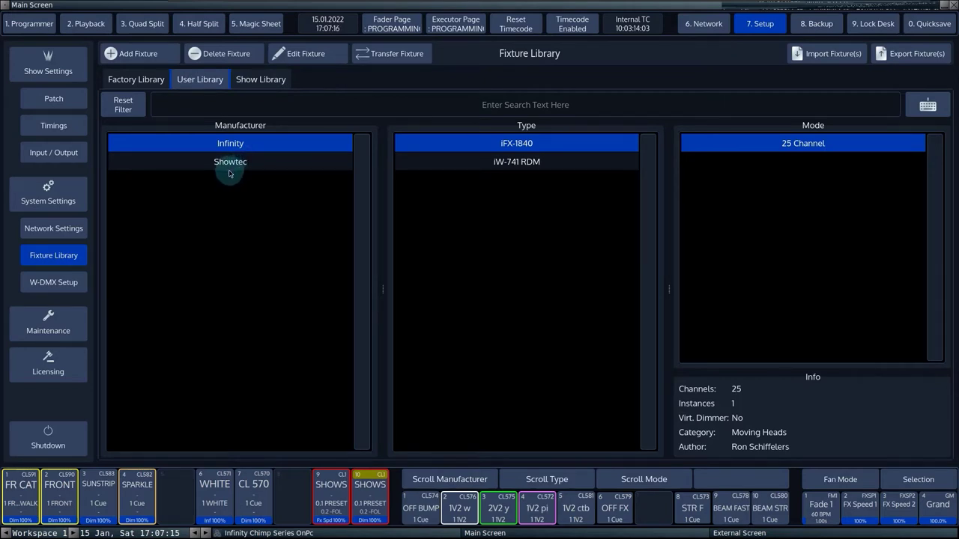
pyautogui.click(824, 53)
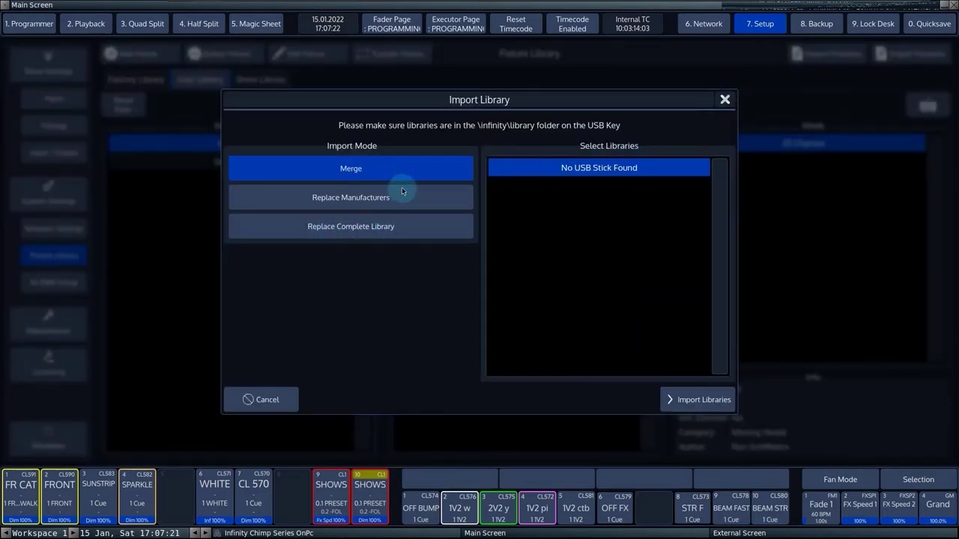
pyautogui.click(724, 99)
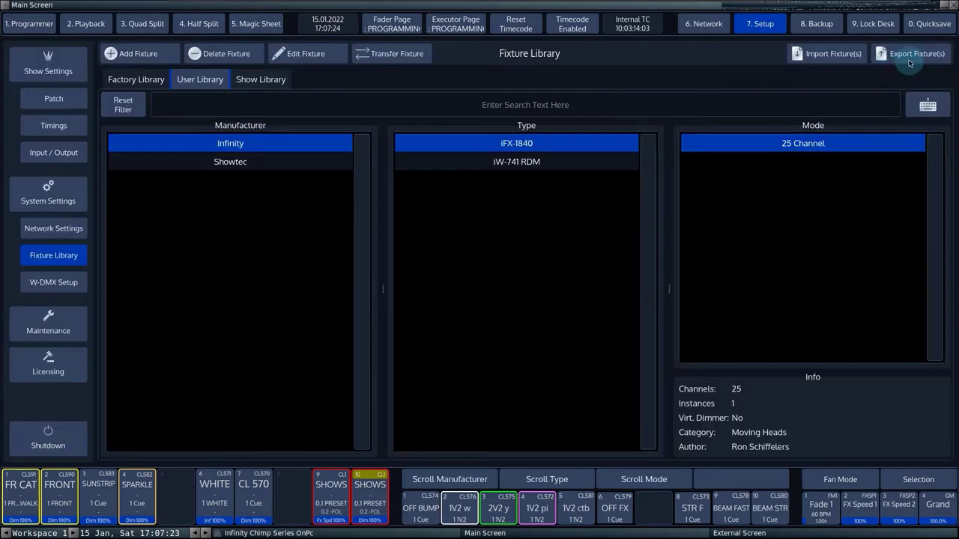
pyautogui.click(906, 58)
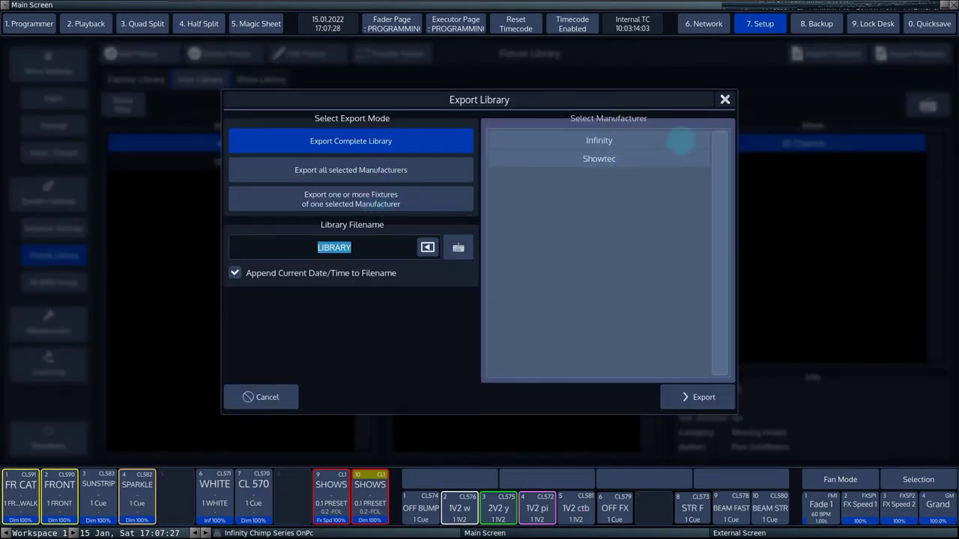
pyautogui.click(725, 100)
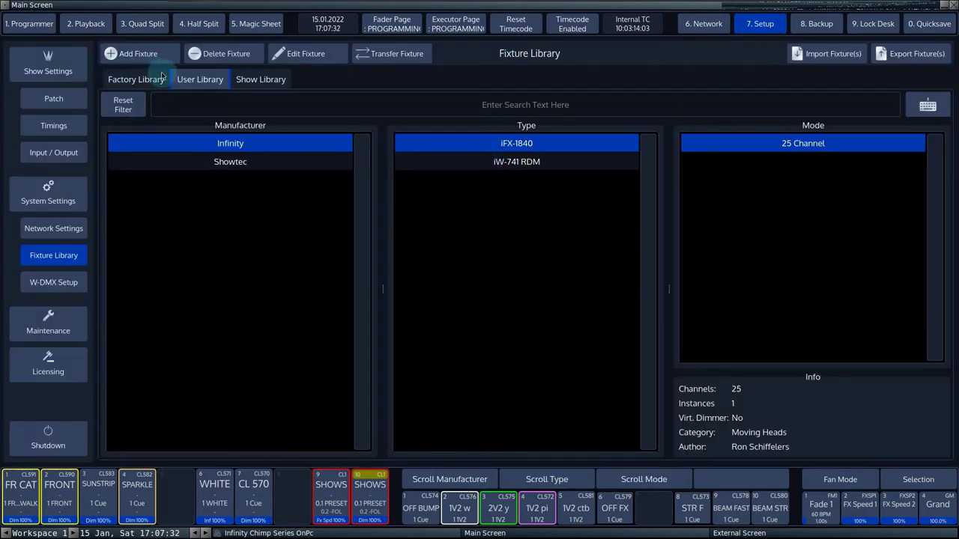
# Browse the CLF, DTS, GLP and Generic fixtures stored in the Show Library.
pyautogui.click(249, 83)
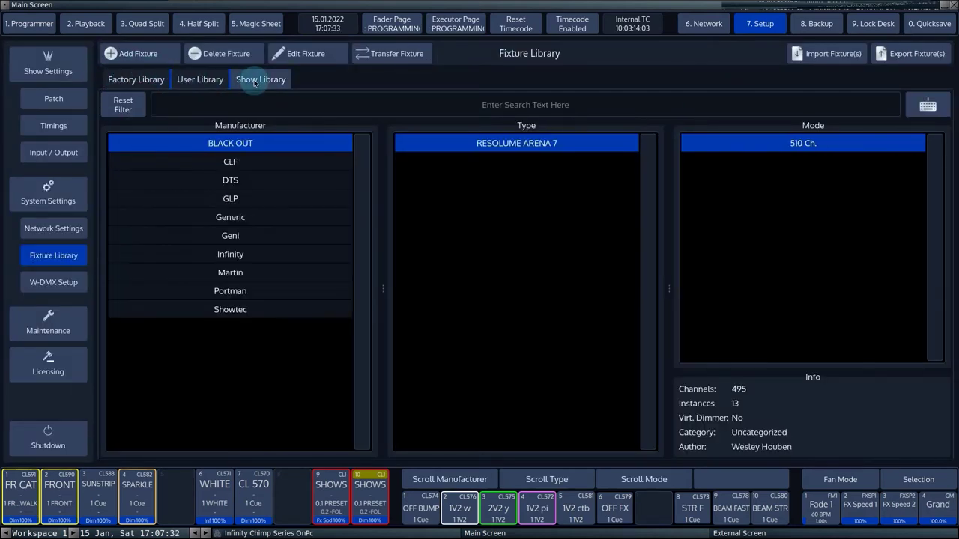
pyautogui.click(241, 161)
pyautogui.click(253, 185)
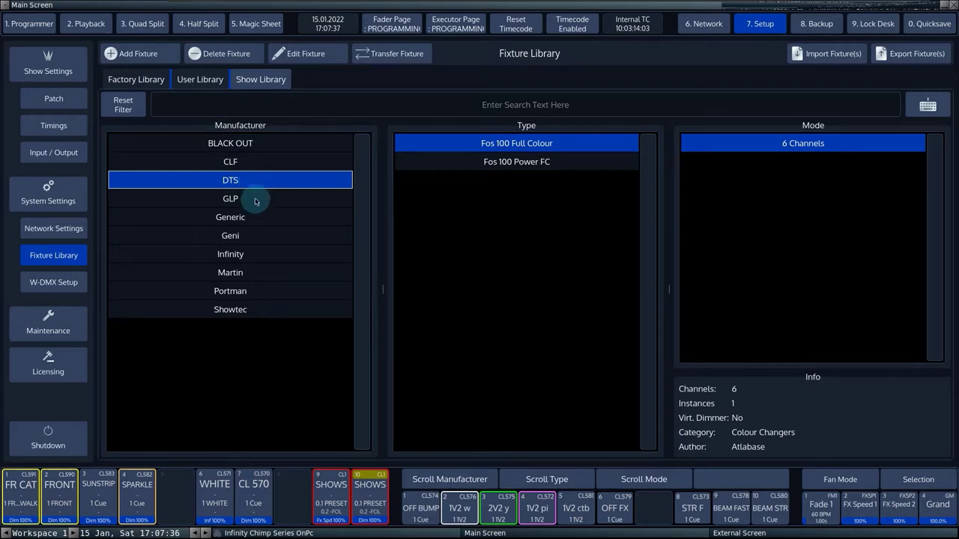
pyautogui.click(252, 200)
pyautogui.click(250, 217)
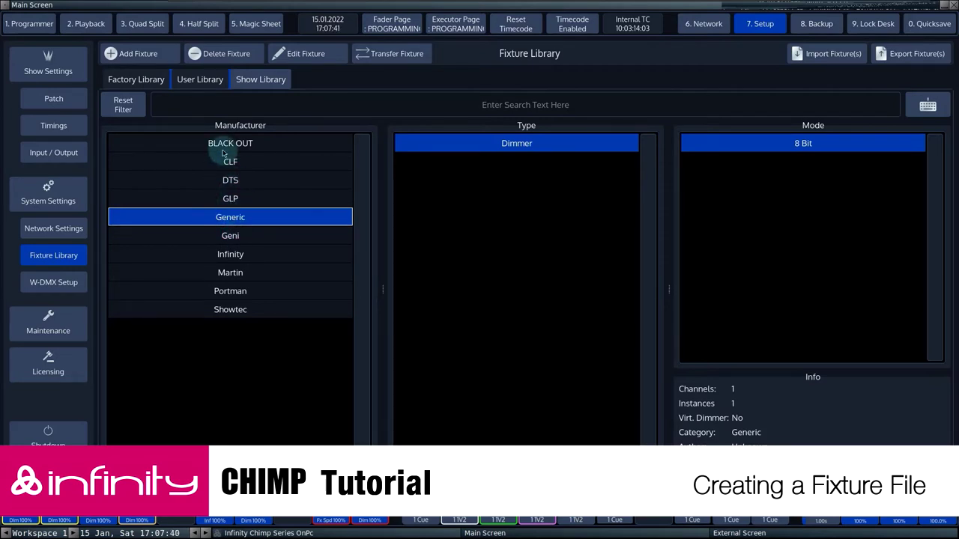
# Start a new fixture in the User Library using the Create Empty Fixture template option.
pyautogui.click(201, 81)
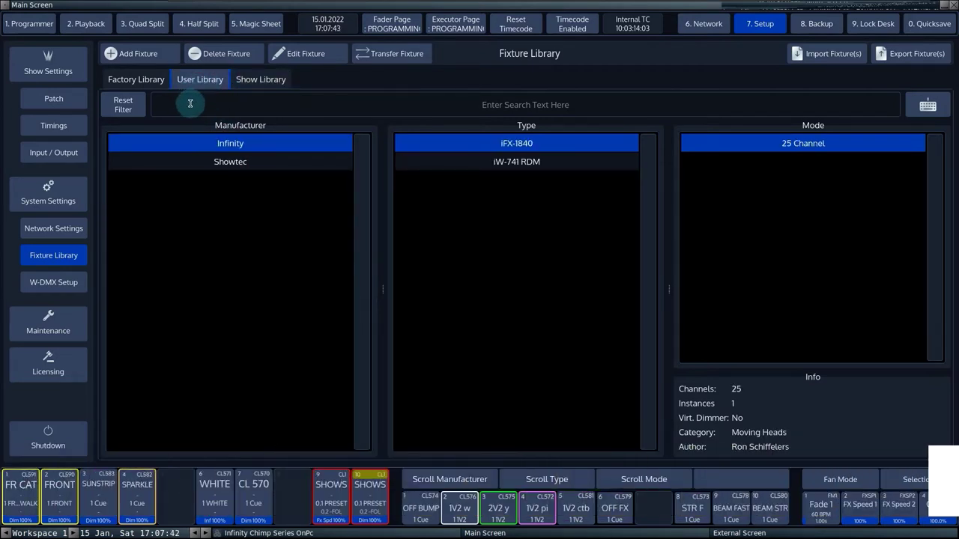
pyautogui.click(148, 58)
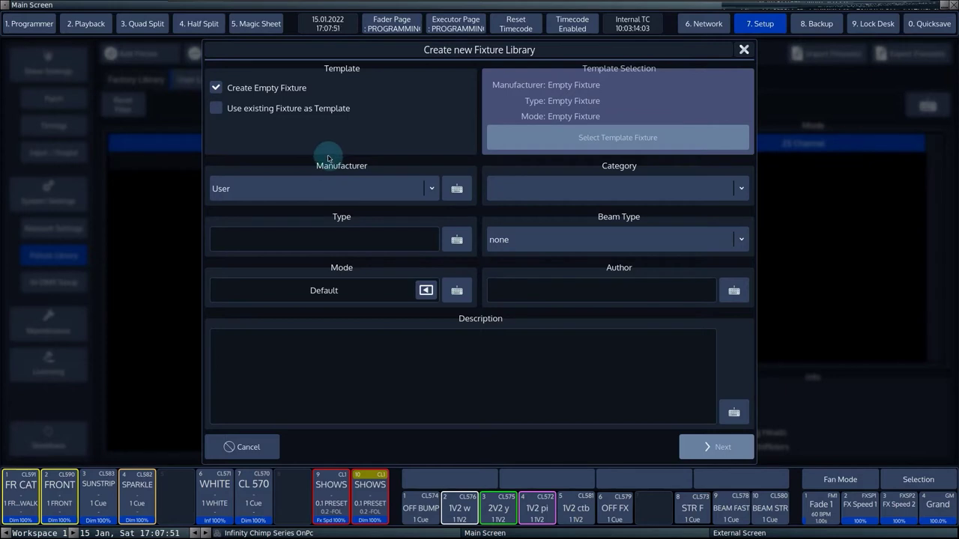
pyautogui.click(215, 111)
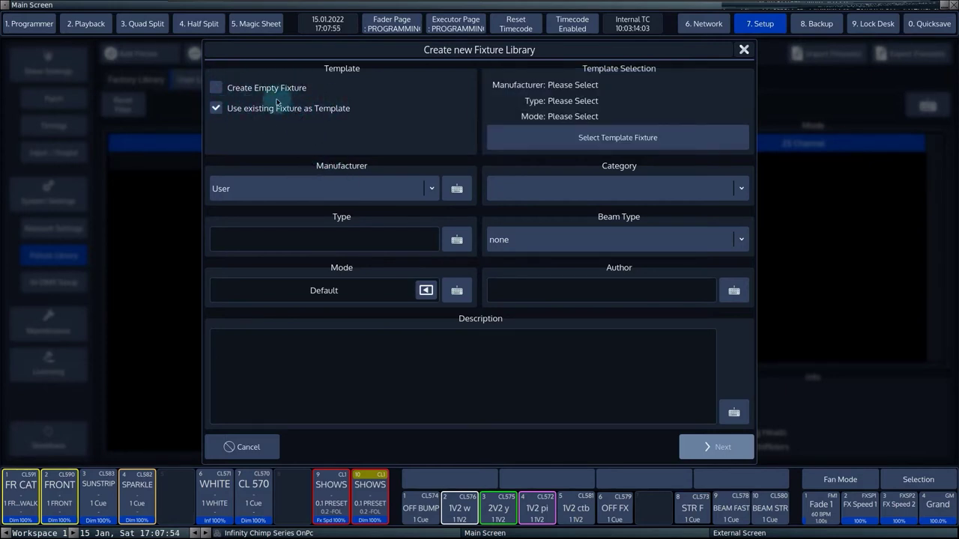
pyautogui.click(216, 89)
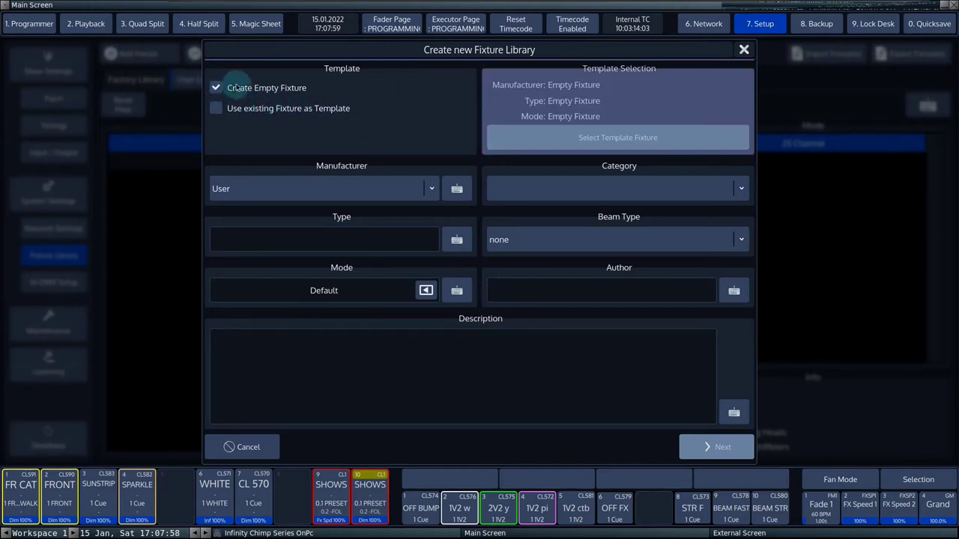
# Set the new fixture's manufacturer to the custom name Black Out.
pyautogui.click(376, 191)
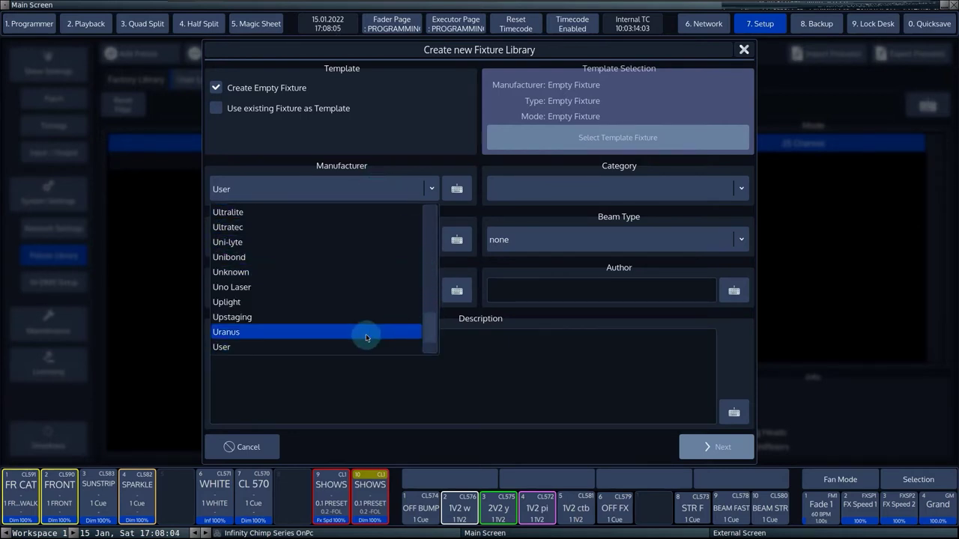
pyautogui.scroll(1, 364, 216)
pyautogui.click(459, 189)
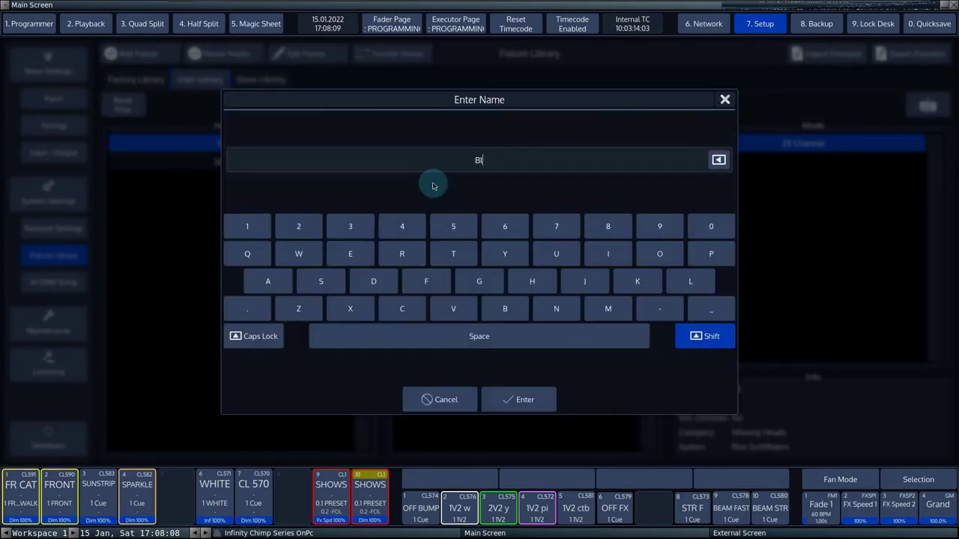
pyautogui.press('Return')
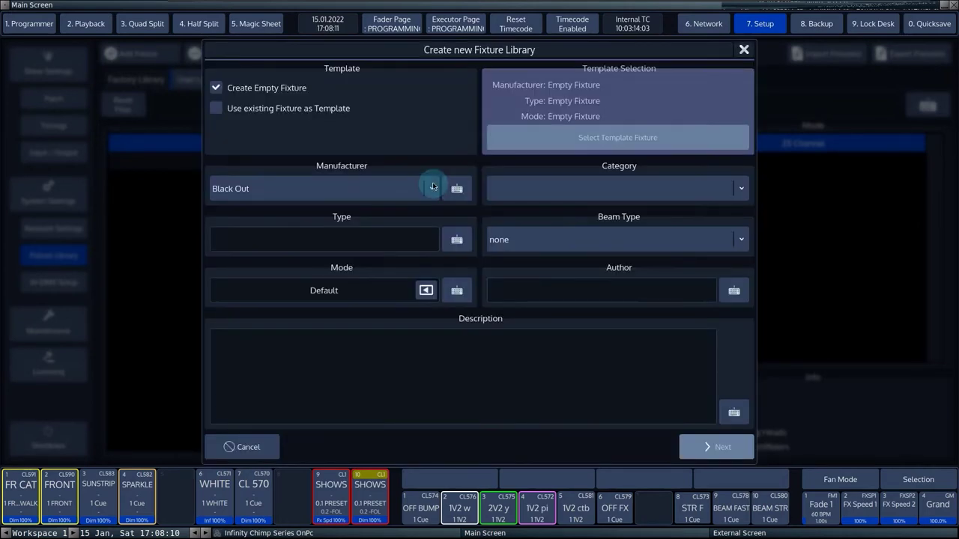
# Name the fixture type Tilt Pixel Bar and its mode 40 Ch.
pyautogui.click(458, 241)
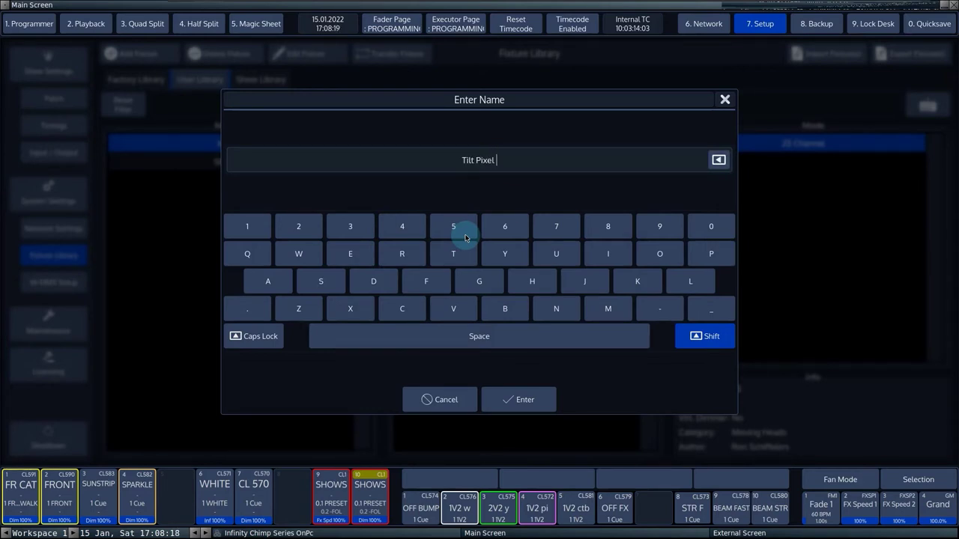
pyautogui.press('Return')
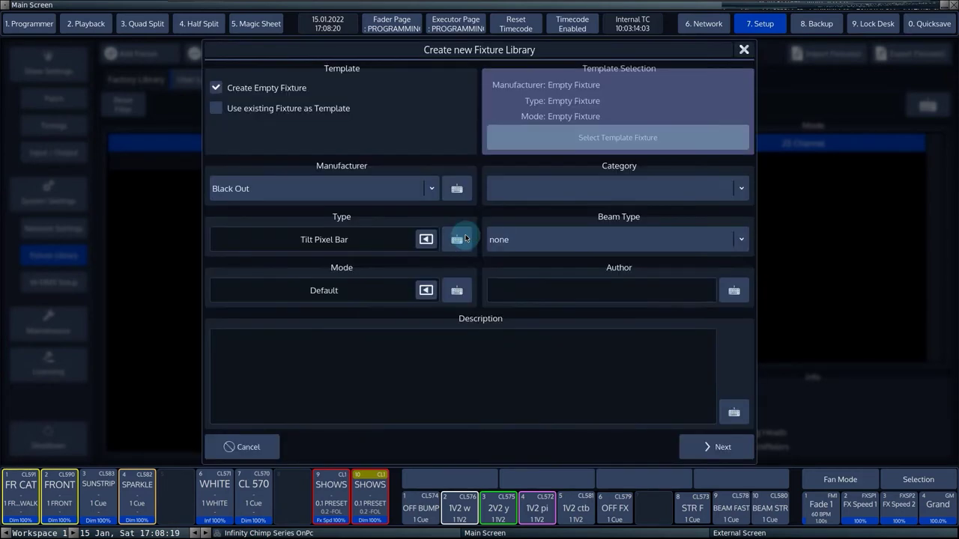
pyautogui.click(456, 290)
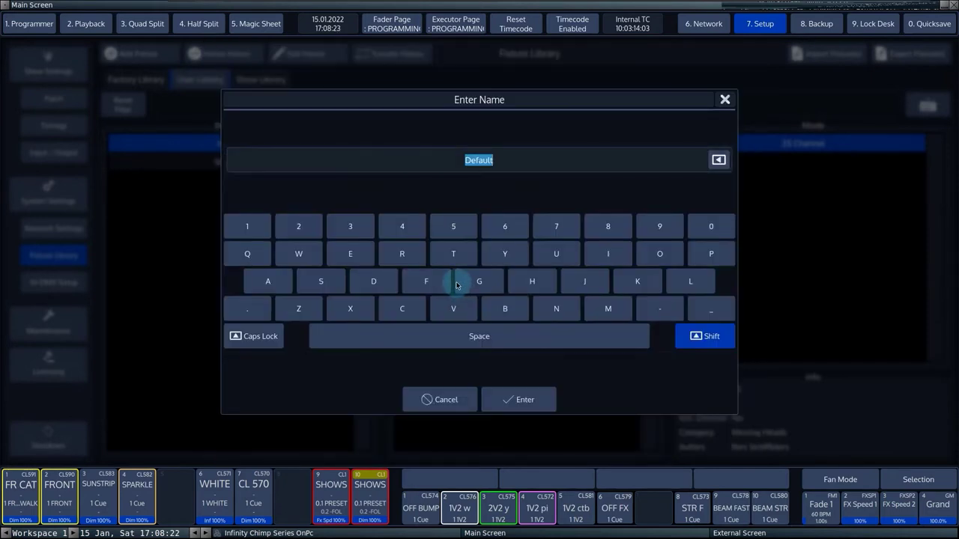
pyautogui.write('40 Ch.')
pyautogui.press('Return')
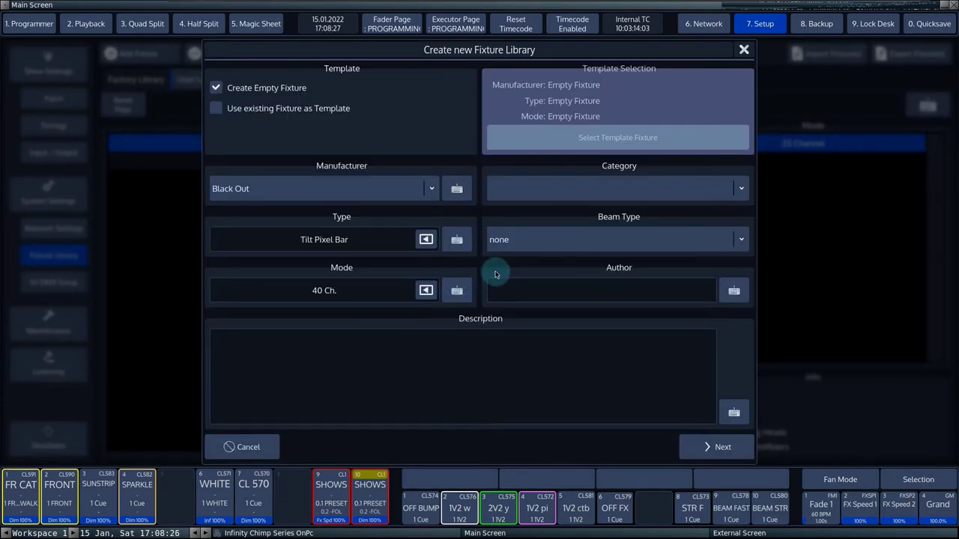
# Assign the fixture to the Colour Changers category and set its beam type to wash.
pyautogui.click(628, 188)
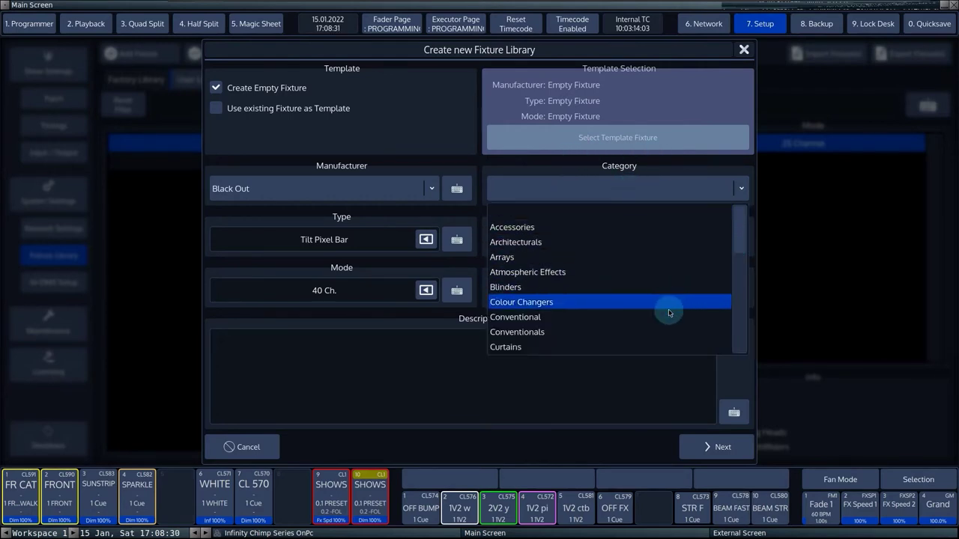
pyautogui.scroll(-1, 740, 255)
pyautogui.scroll(-1, 740, 258)
pyautogui.click(609, 242)
pyautogui.click(630, 247)
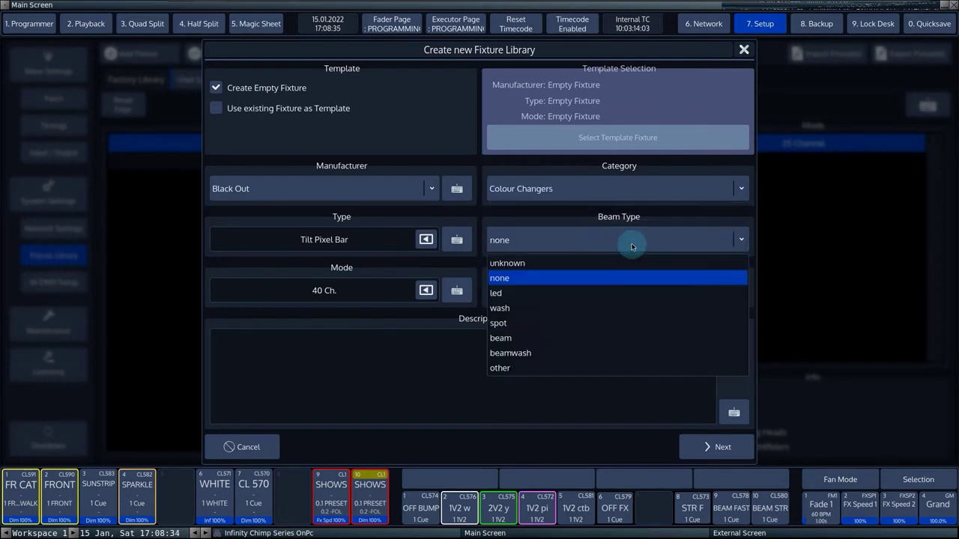
pyautogui.click(547, 308)
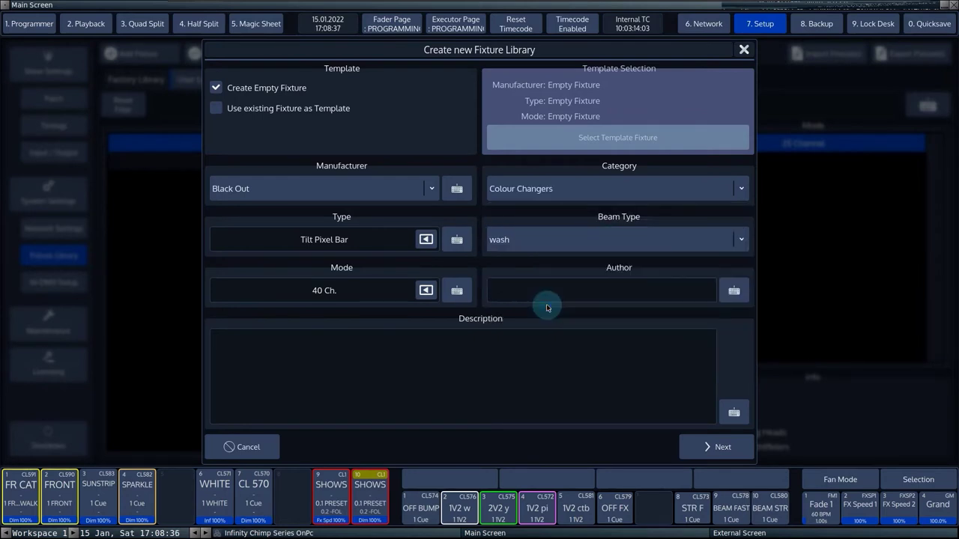
# Enter Black Out as author and 15-01-2022 as description, and continue to the first module's channel count.
pyautogui.click(734, 289)
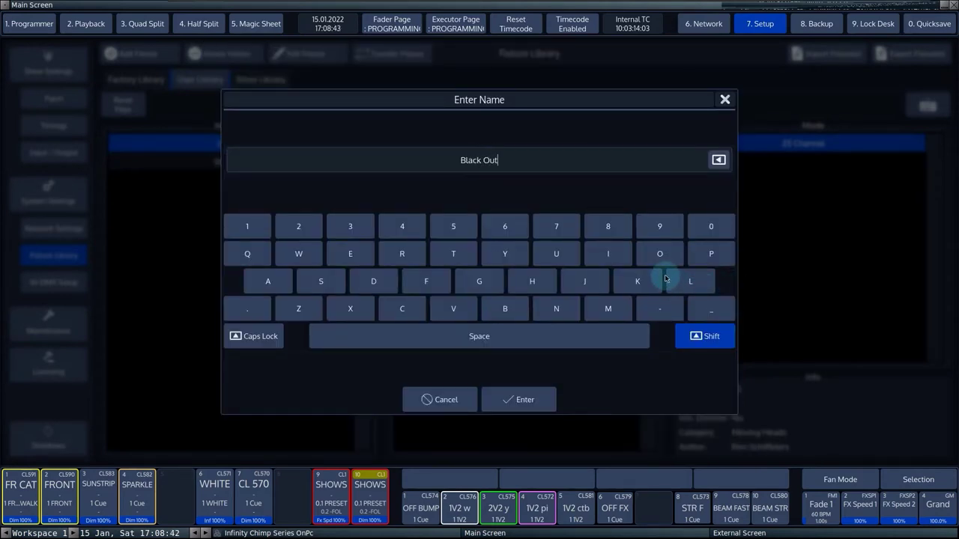
pyautogui.write('Black Out')
pyautogui.press('Return')
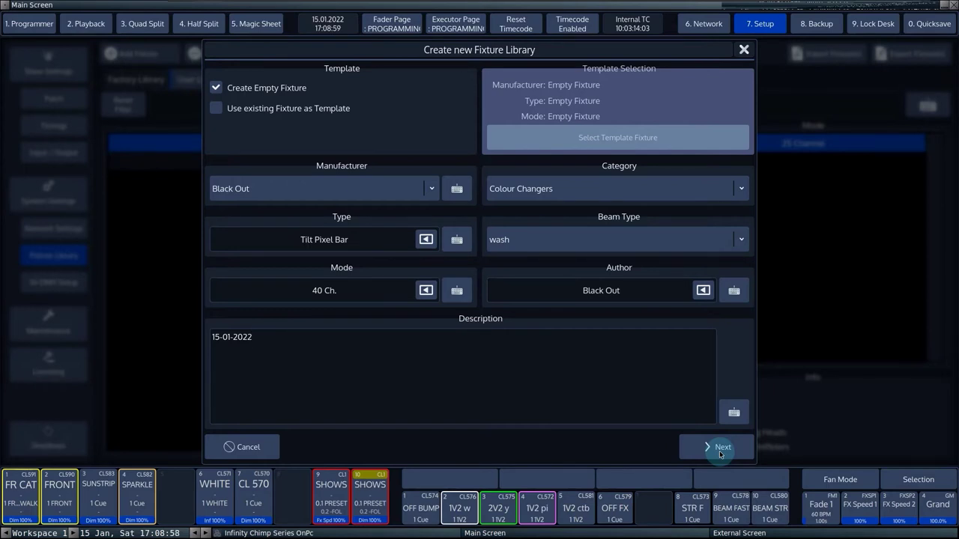
pyautogui.click(720, 447)
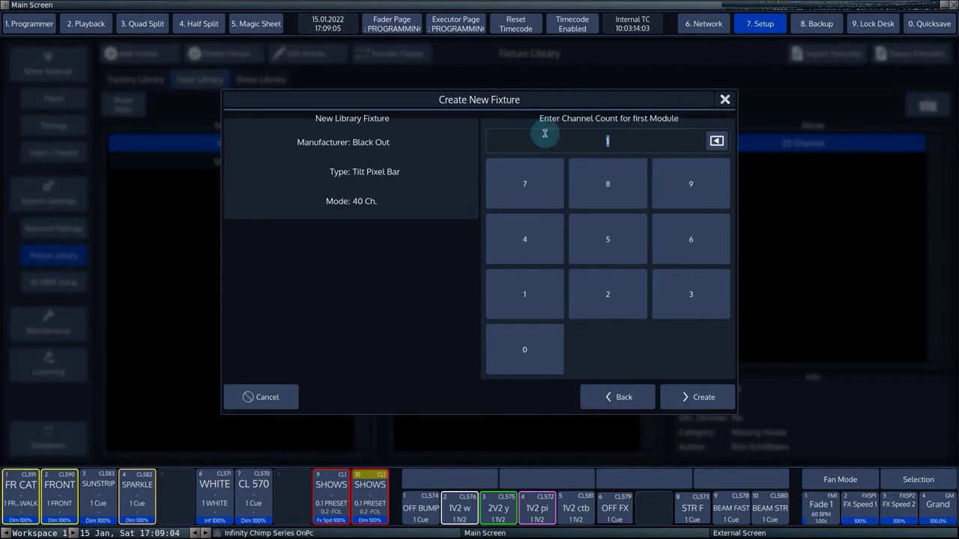
# Set the first module's channel count to 40 and create the fixture.
pyautogui.click(535, 244)
pyautogui.click(534, 363)
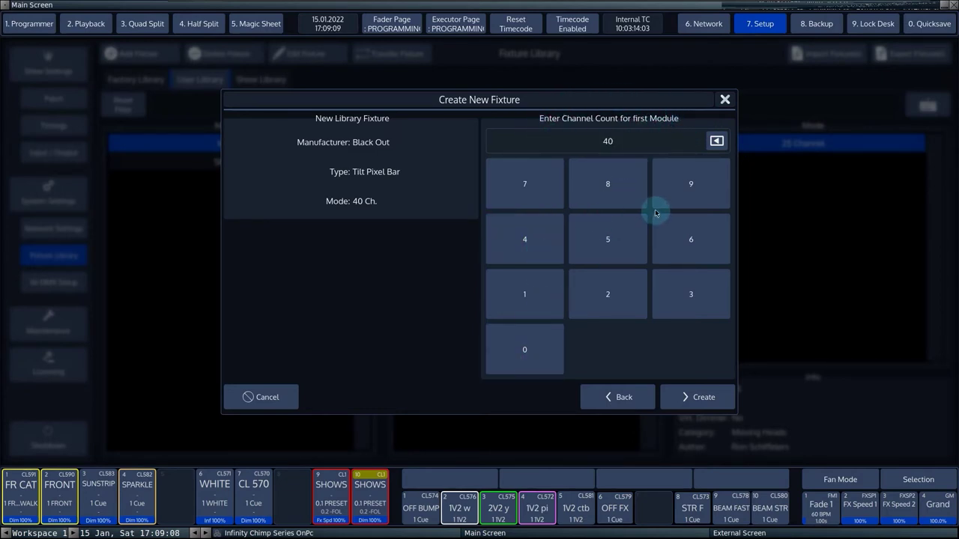
pyautogui.click(678, 394)
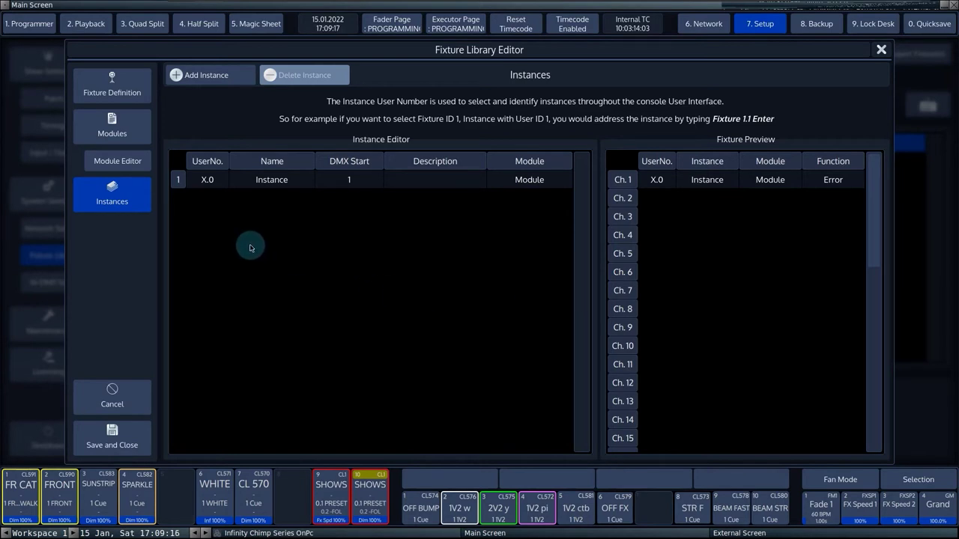
# Delete the default 40-channel module from the new fixture's module list.
pyautogui.click(120, 83)
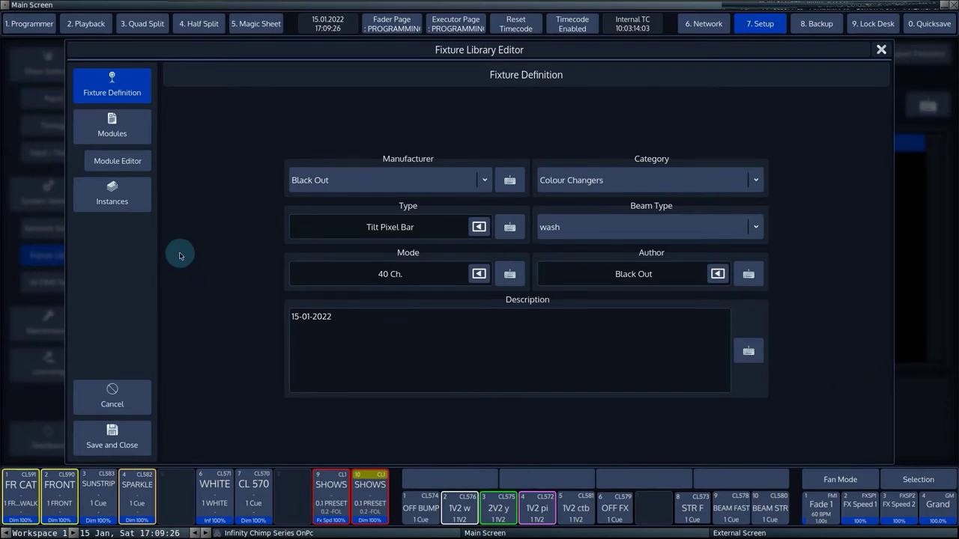
pyautogui.click(114, 196)
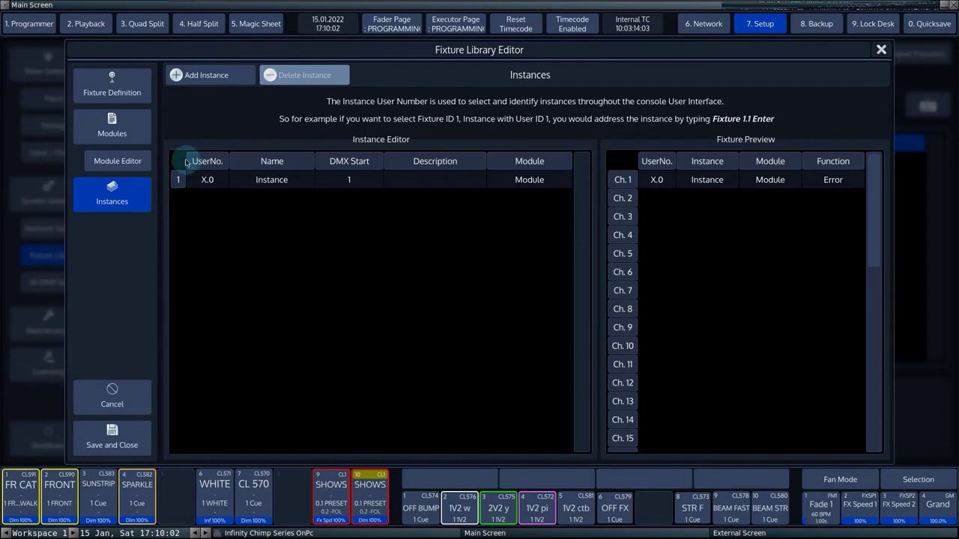
pyautogui.click(134, 133)
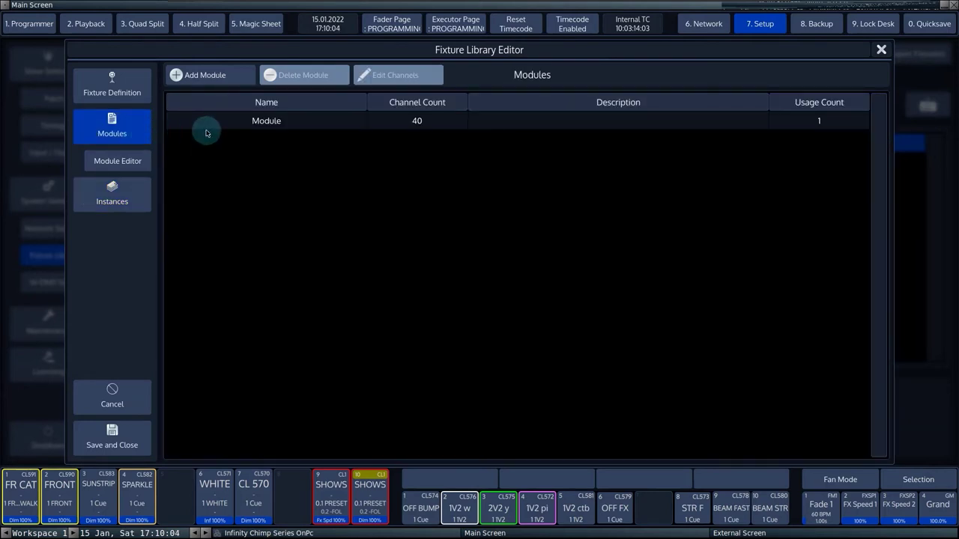
pyautogui.click(439, 118)
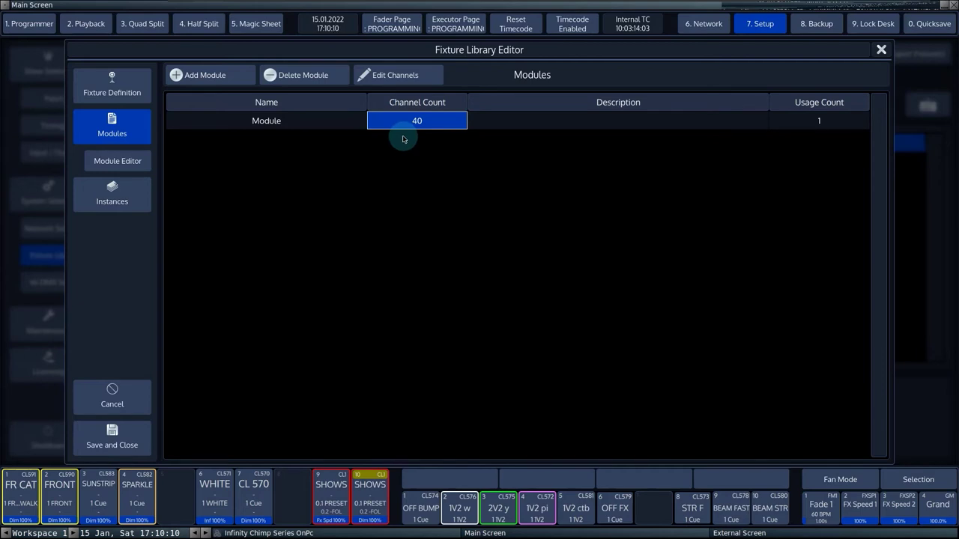
pyautogui.click(304, 120)
pyautogui.click(300, 75)
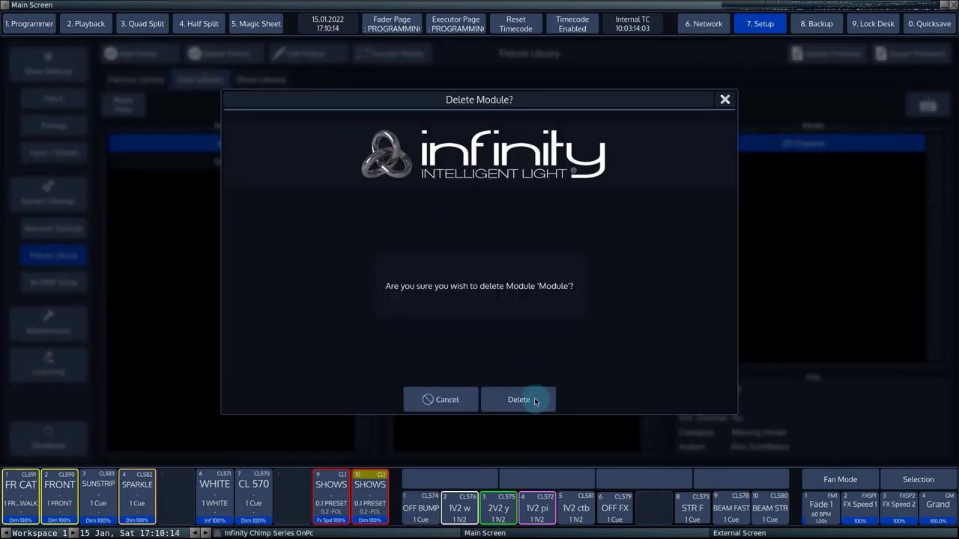
pyautogui.click(535, 398)
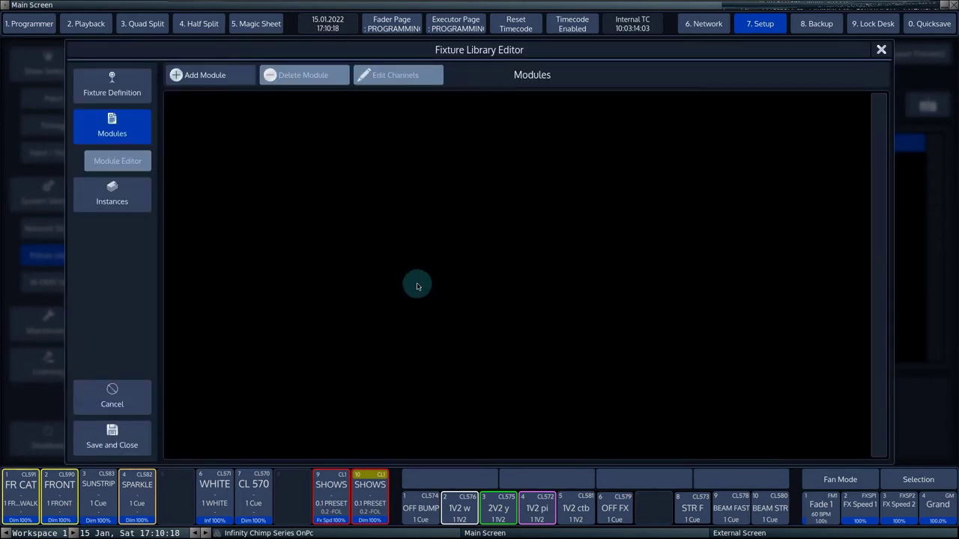
# Add a fixture module named Main with 4 channels and continue to adding another module.
pyautogui.click(228, 78)
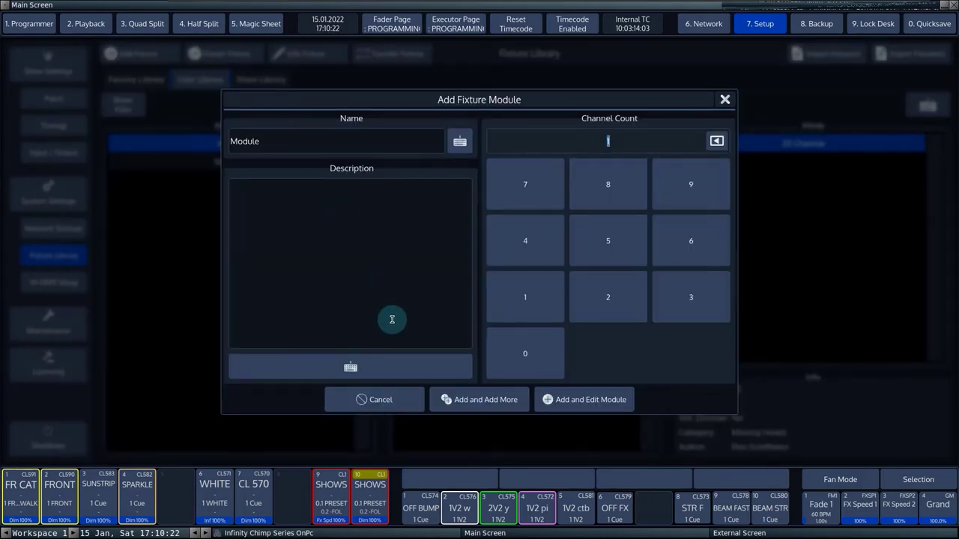
pyautogui.click(461, 142)
pyautogui.write('Main')
pyautogui.press('Return')
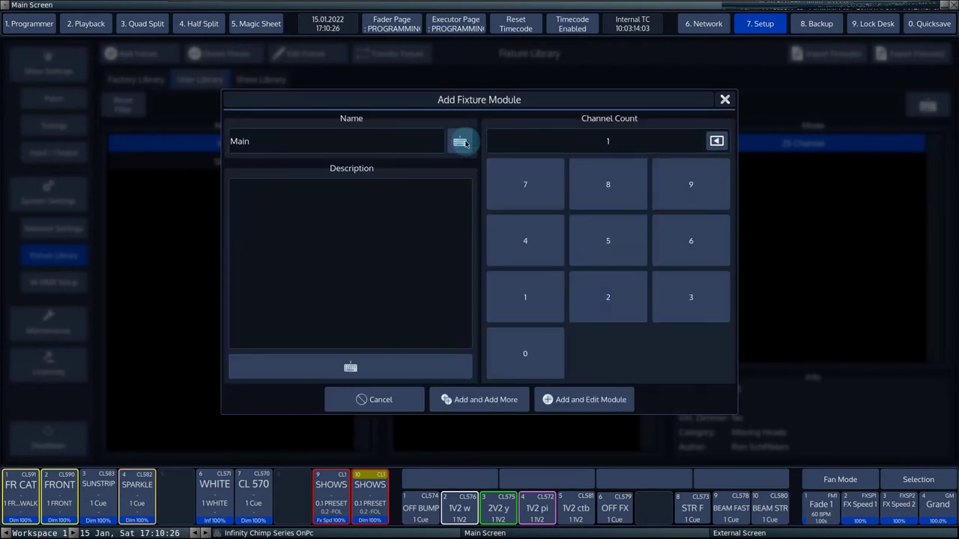
pyautogui.click(716, 141)
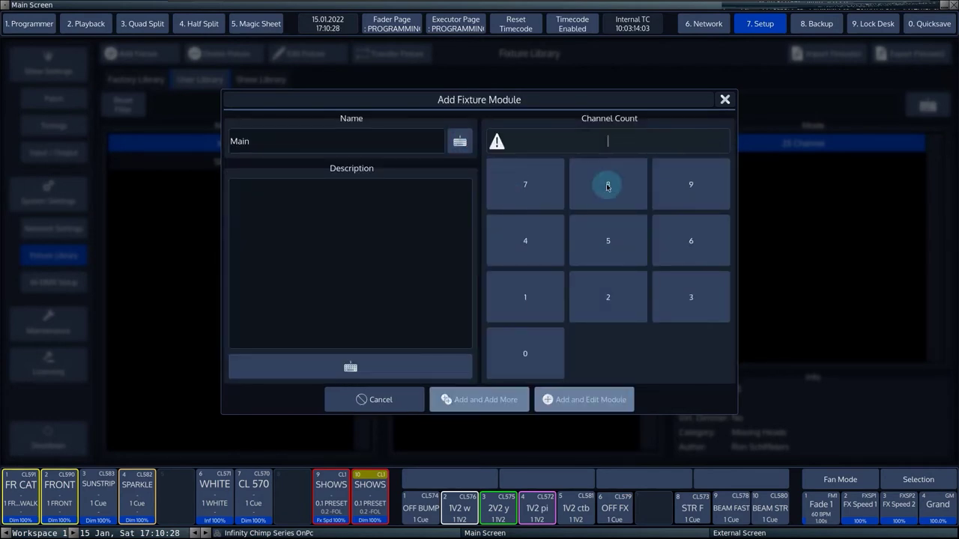
pyautogui.click(515, 244)
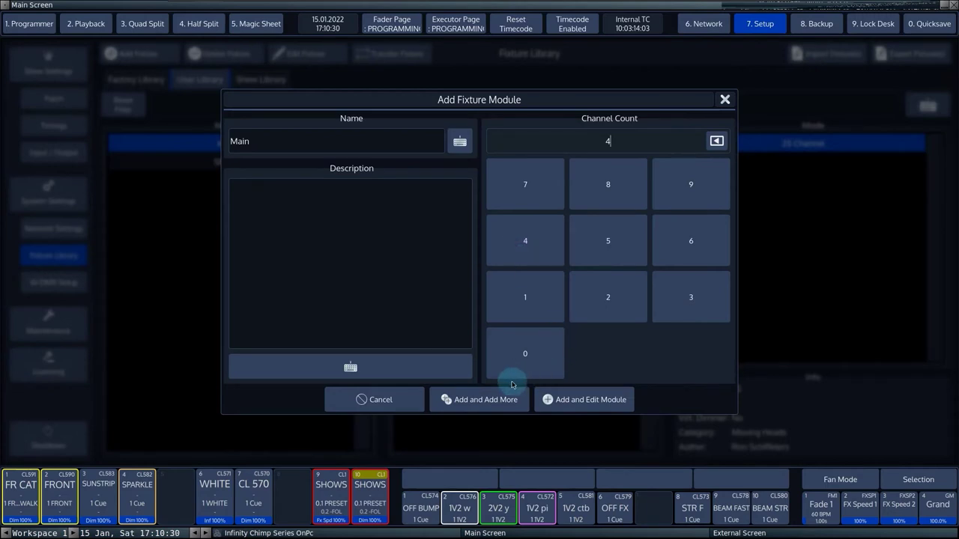
pyautogui.click(485, 399)
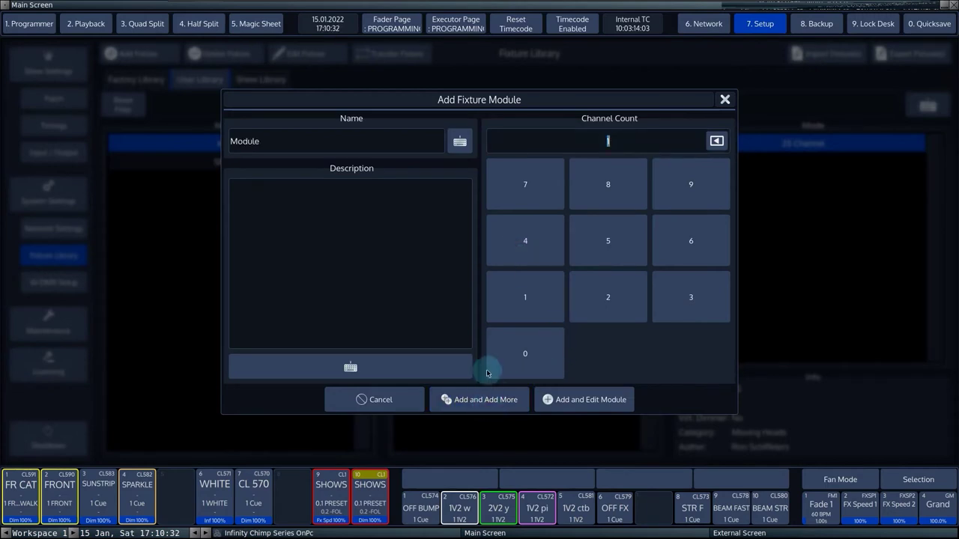
# Add a second module named Pixel with 3 channels and open it for channel editing.
pyautogui.moveTo(321, 136); pyautogui.dragTo(193, 145)
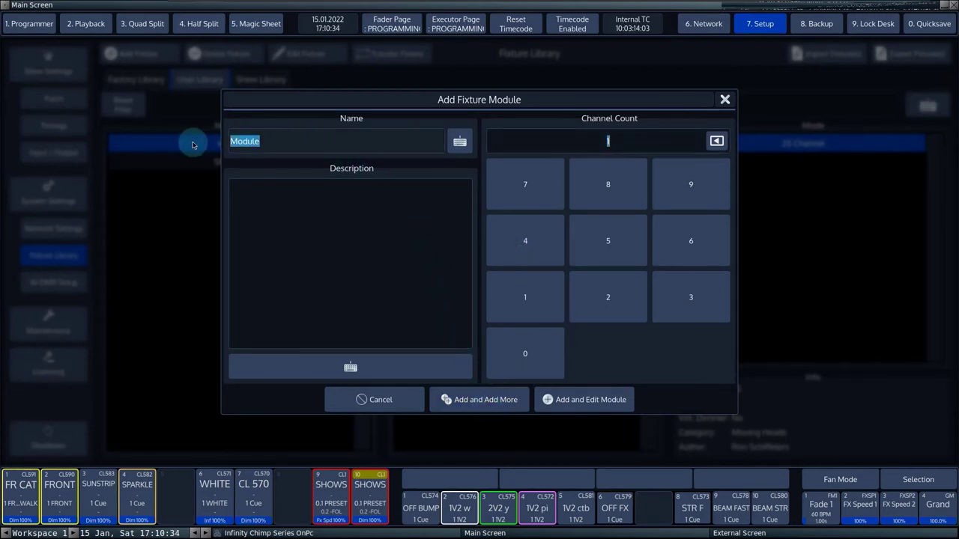
pyautogui.write('Pixel')
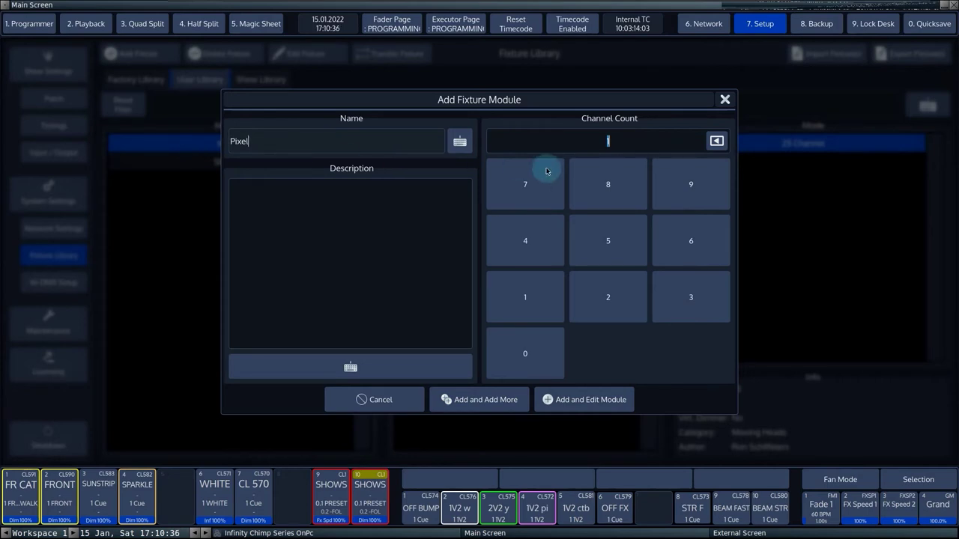
pyautogui.click(674, 294)
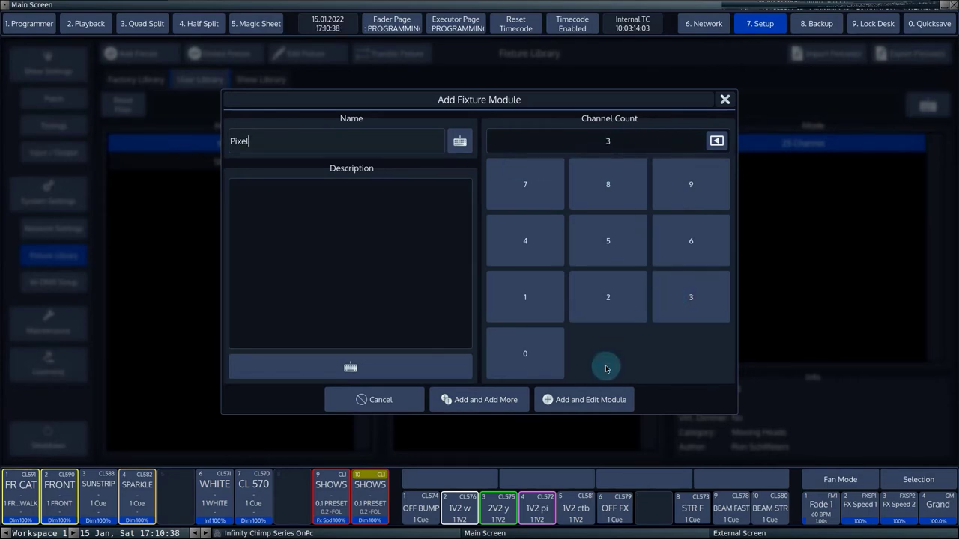
pyautogui.click(583, 400)
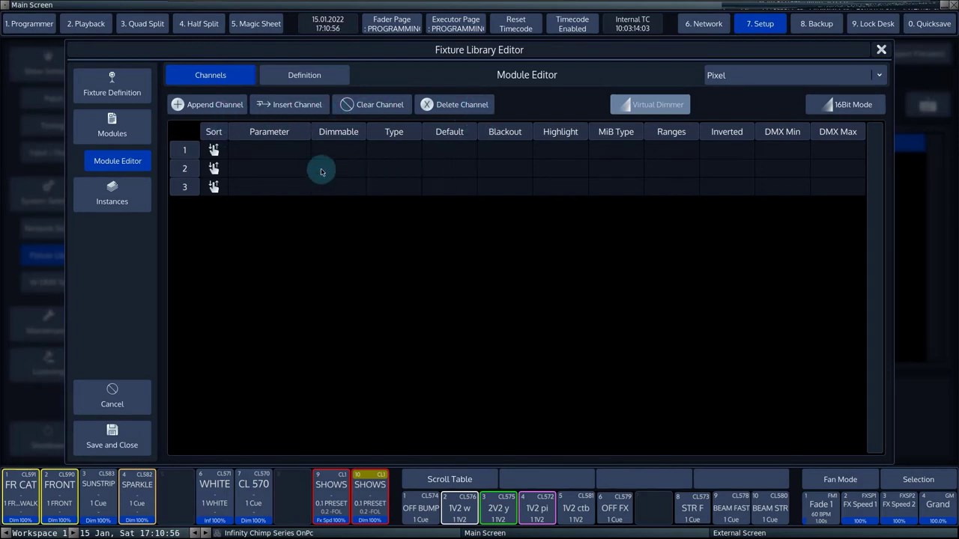
# Assign the coarse color parameter Red to channel 1 of the Pixel module.
pyautogui.click(293, 152)
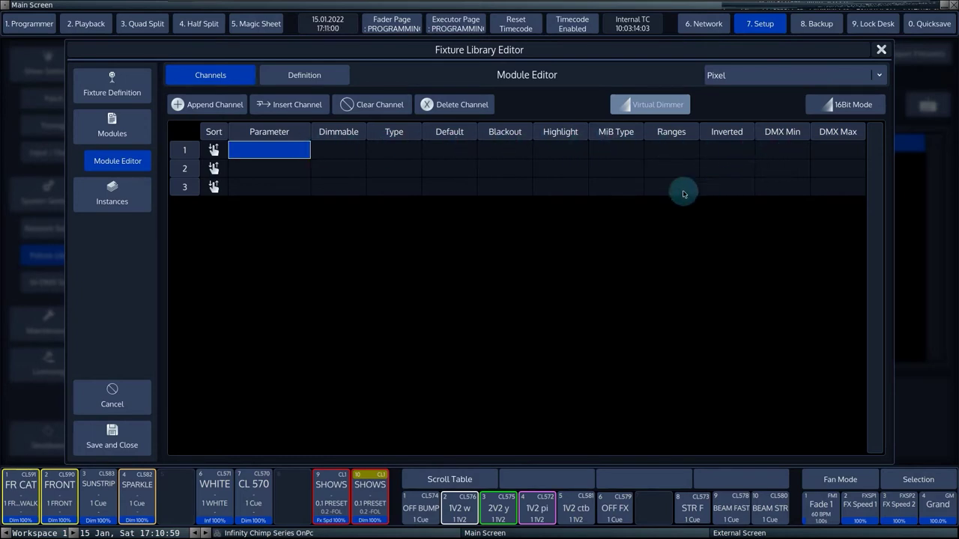
pyautogui.click(270, 152)
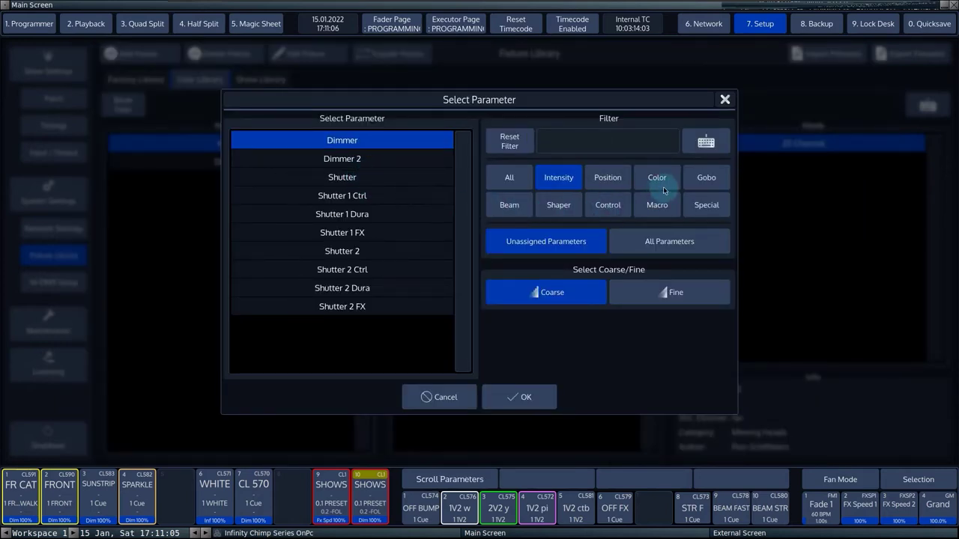
pyautogui.click(509, 185)
pyautogui.moveTo(460, 150); pyautogui.dragTo(465, 215)
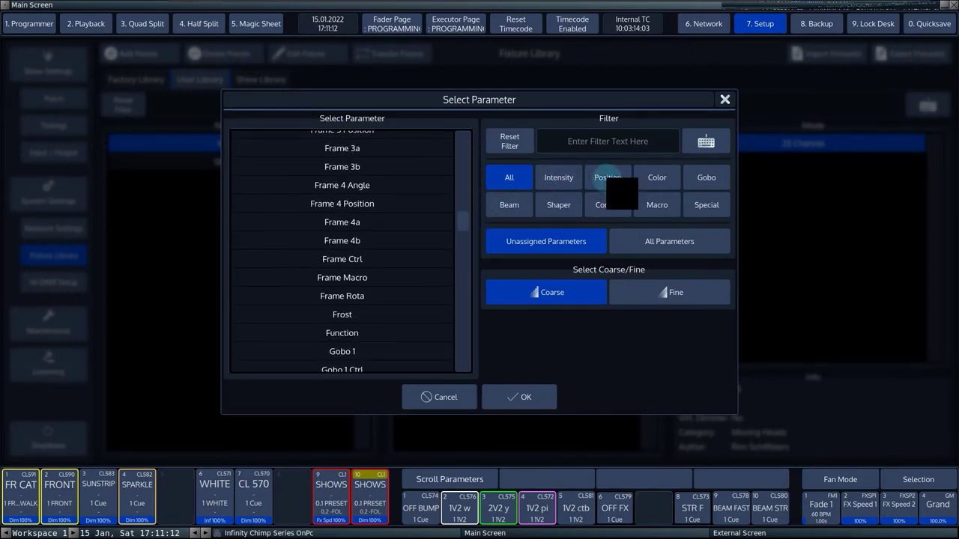
pyautogui.click(657, 177)
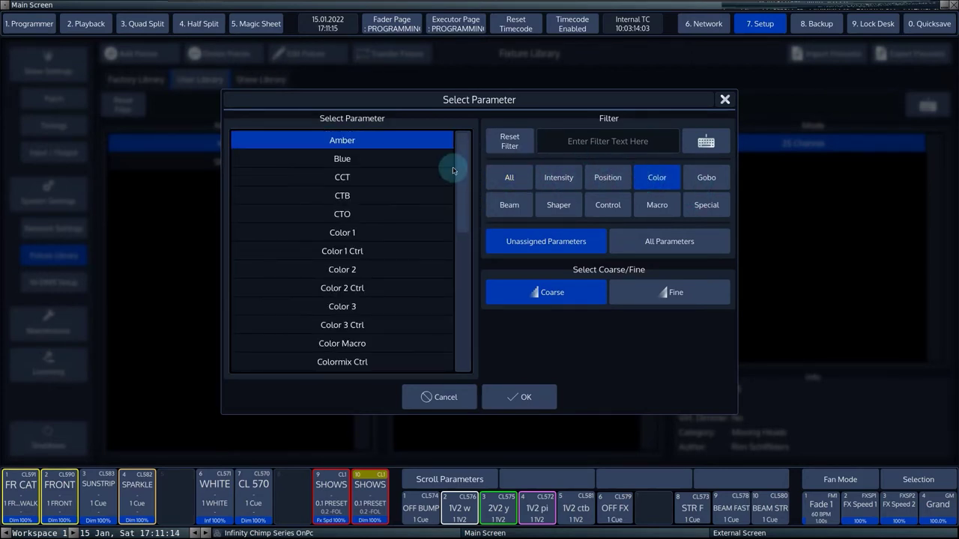
pyautogui.click(628, 142)
pyautogui.write('red')
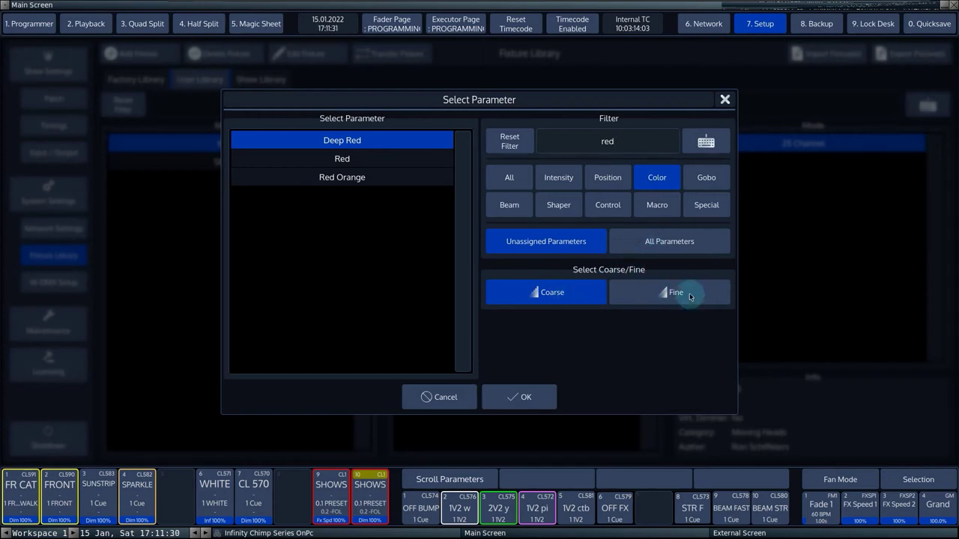
pyautogui.click(680, 294)
pyautogui.click(552, 295)
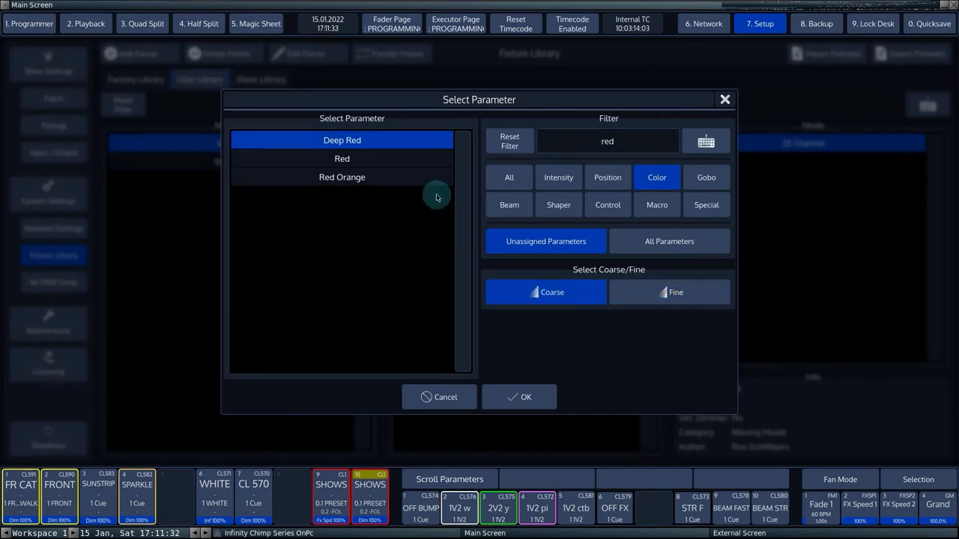
pyautogui.click(411, 161)
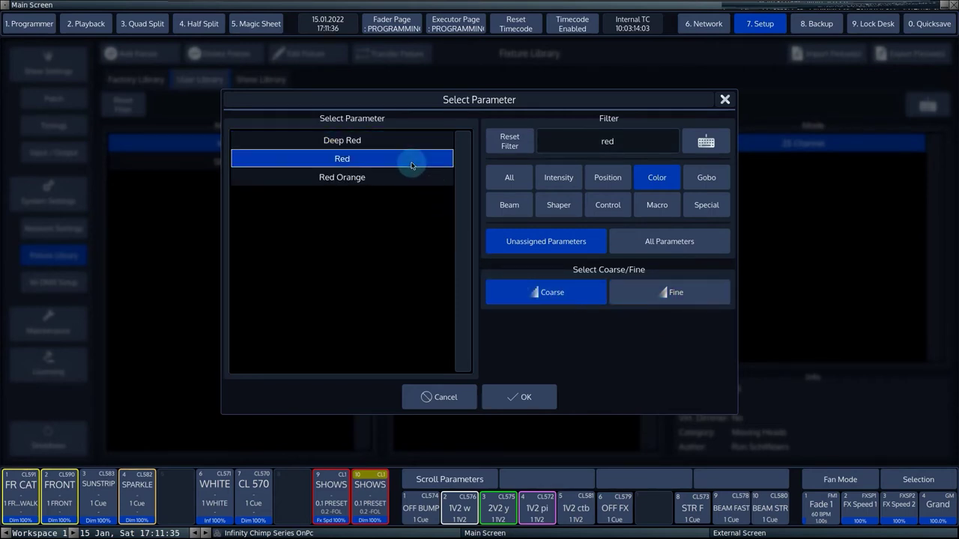
pyautogui.click(527, 399)
# Assign the color parameter Green to channel 2 of the Pixel module.
pyautogui.click(277, 170)
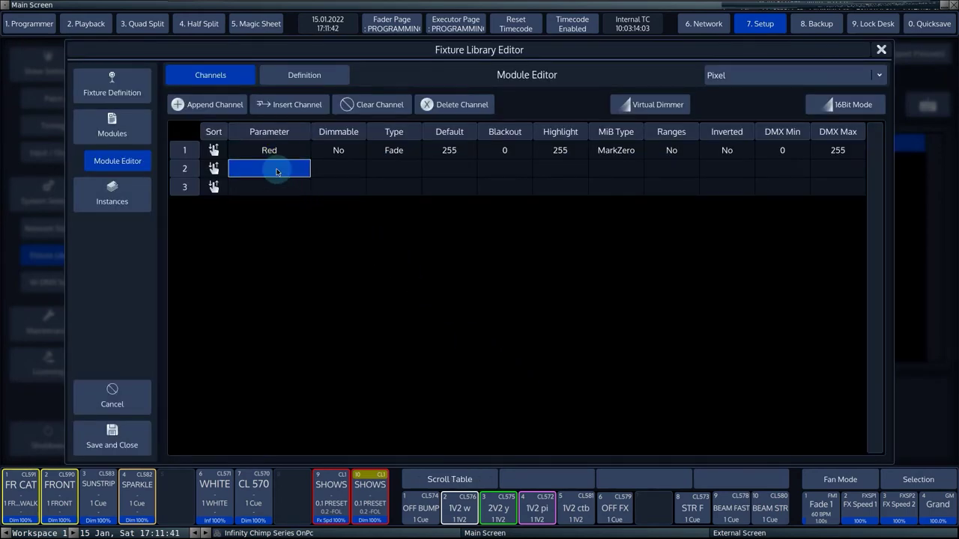
pyautogui.click(277, 170)
pyautogui.click(613, 141)
pyautogui.write('g')
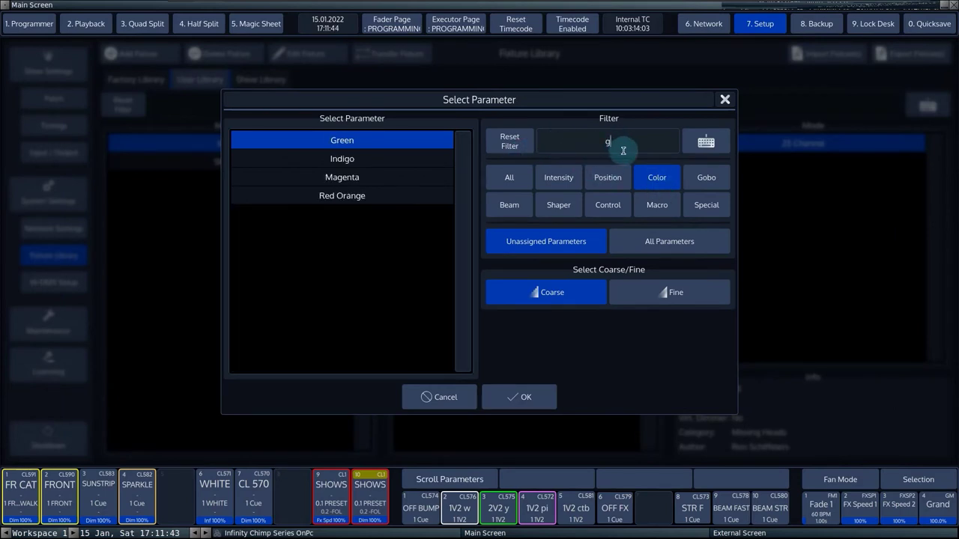
pyautogui.write('ree')
pyautogui.click(515, 397)
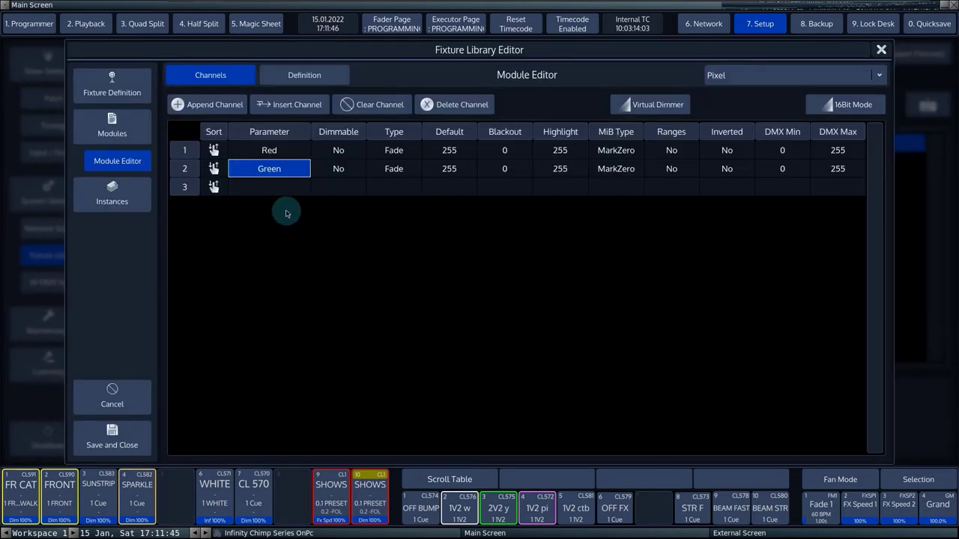
# Assign the color parameter Blue to channel 3 of the Pixel module.
pyautogui.click(271, 191)
pyautogui.click(276, 186)
pyautogui.click(624, 143)
pyautogui.write('b')
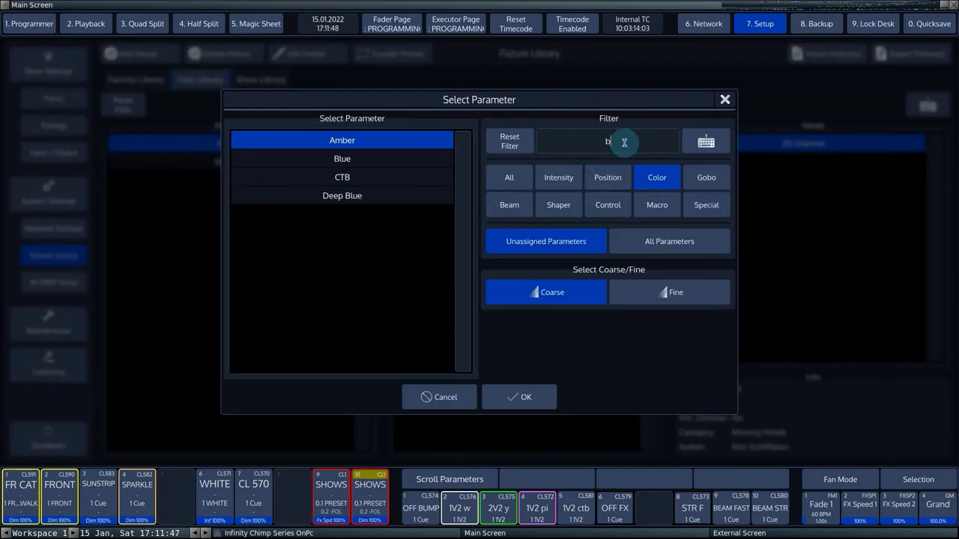
pyautogui.write('lu')
pyautogui.click(391, 159)
pyautogui.click(497, 397)
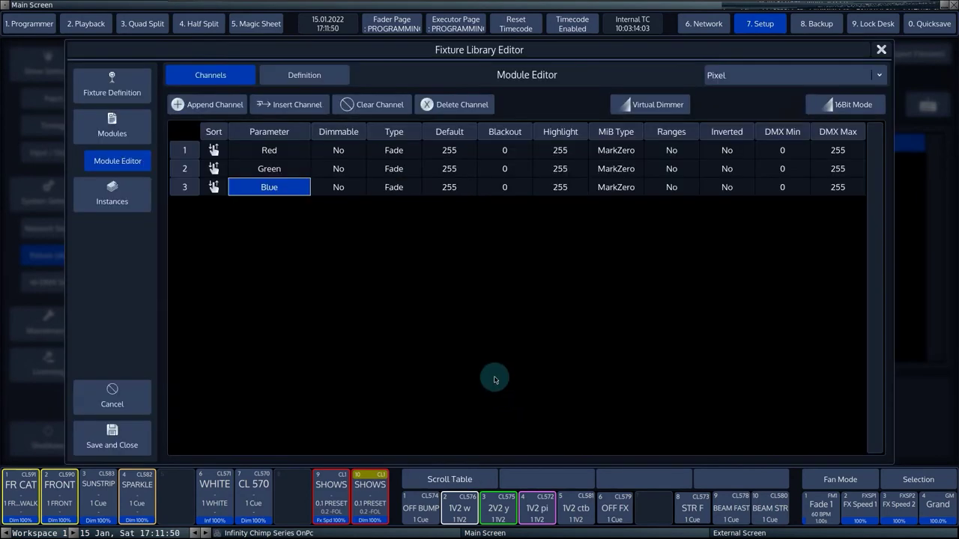
# Toggle the Red channel's type to Snap and return it to Fade.
pyautogui.moveTo(338, 151); pyautogui.dragTo(347, 187)
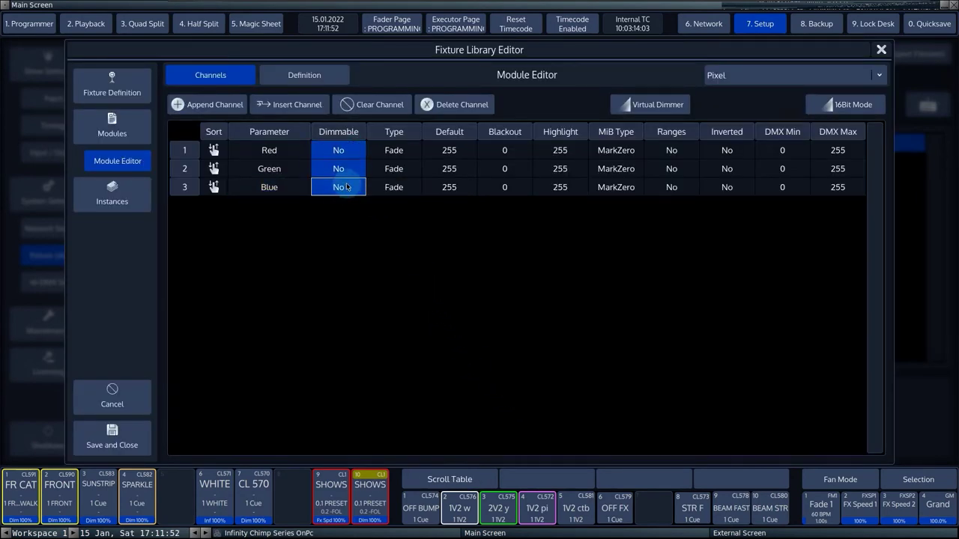
pyautogui.click(409, 155)
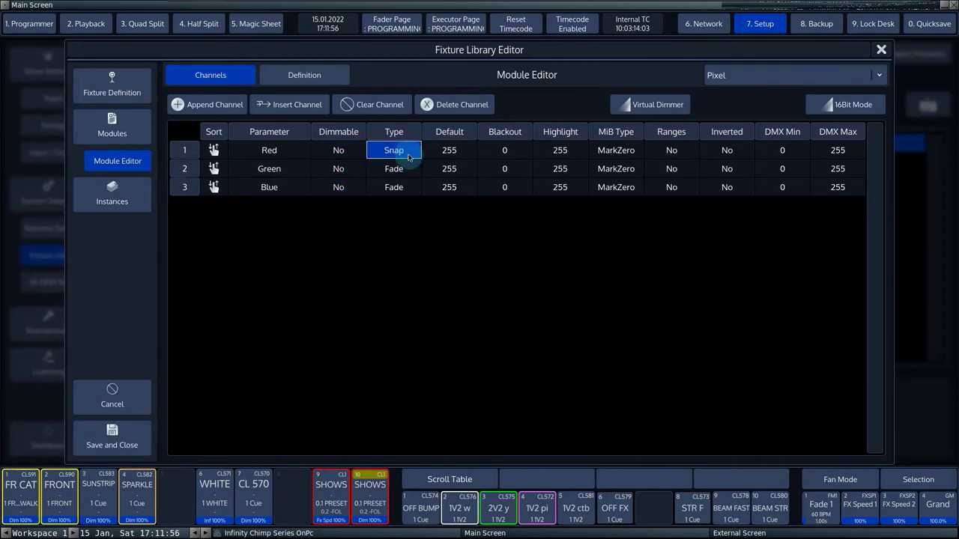
pyautogui.click(409, 155)
pyautogui.click(391, 154)
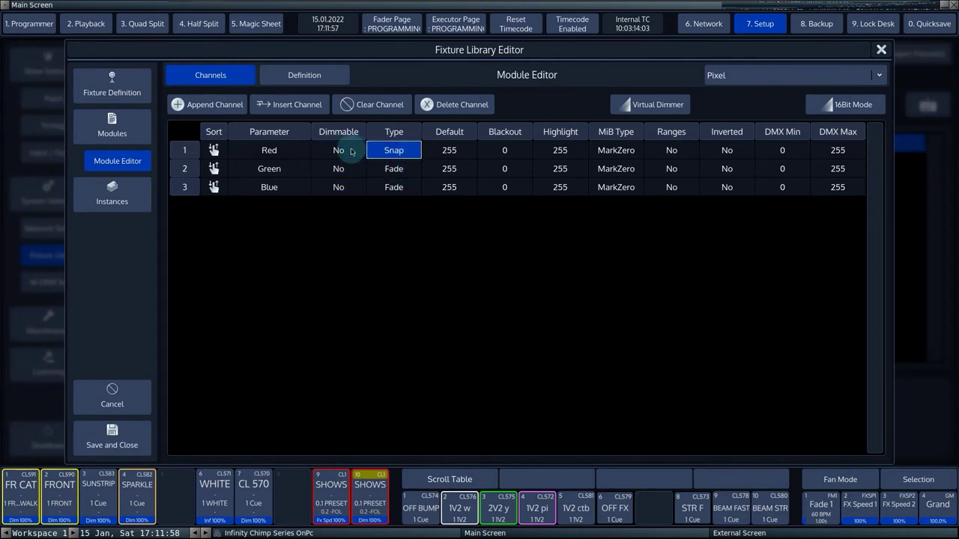
pyautogui.click(389, 155)
# Set the Red channel's default value to 100 in 8-bit decimal and restore it to 255.
pyautogui.click(452, 155)
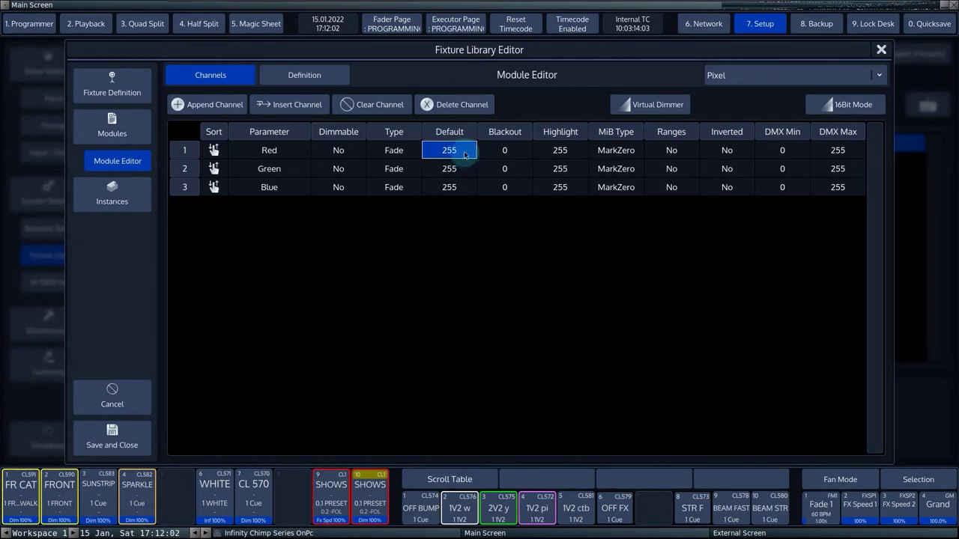
pyautogui.click(464, 155)
pyautogui.write('100')
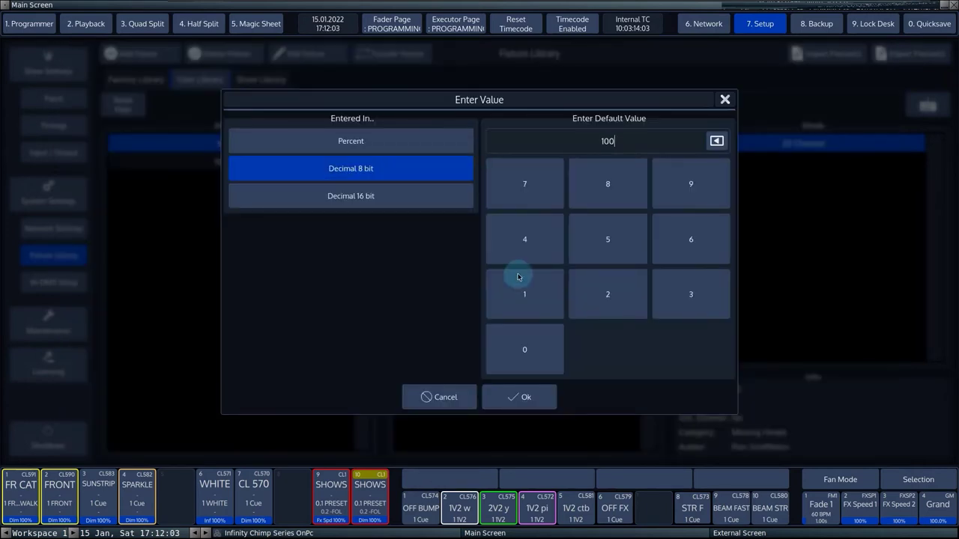
pyautogui.click(531, 398)
pyautogui.click(460, 155)
pyautogui.write('14')
pyautogui.press('BackSpace')
pyautogui.press('BackSpace')
pyautogui.write('255')
pyautogui.press('Return')
pyautogui.click(514, 152)
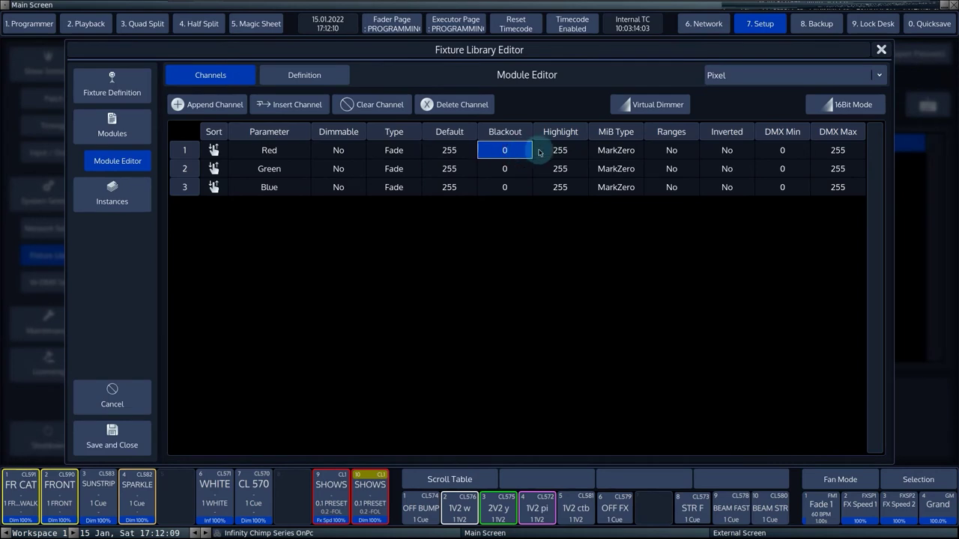
# Cycle the Red channel's MiB type through blank and Mark and return it to MarkZero.
pyautogui.click(558, 152)
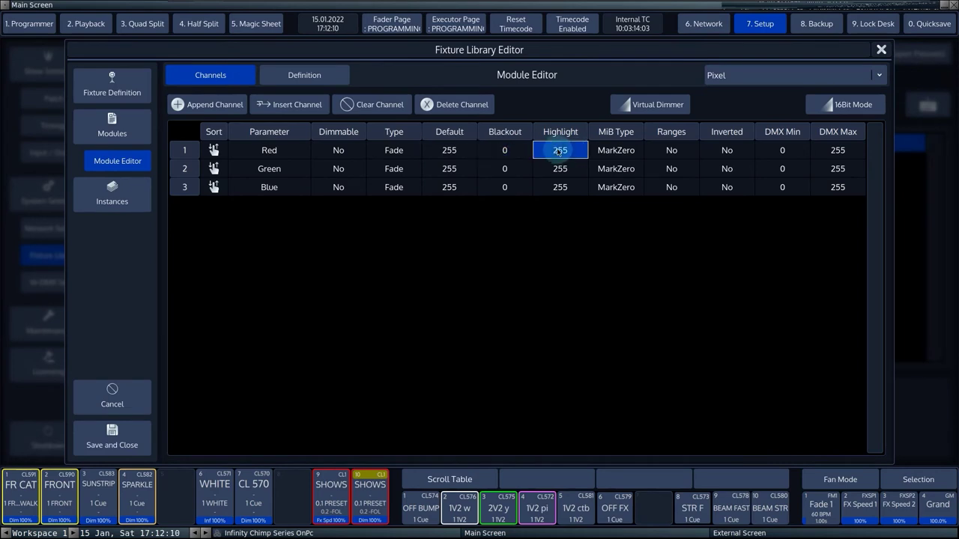
pyautogui.click(500, 153)
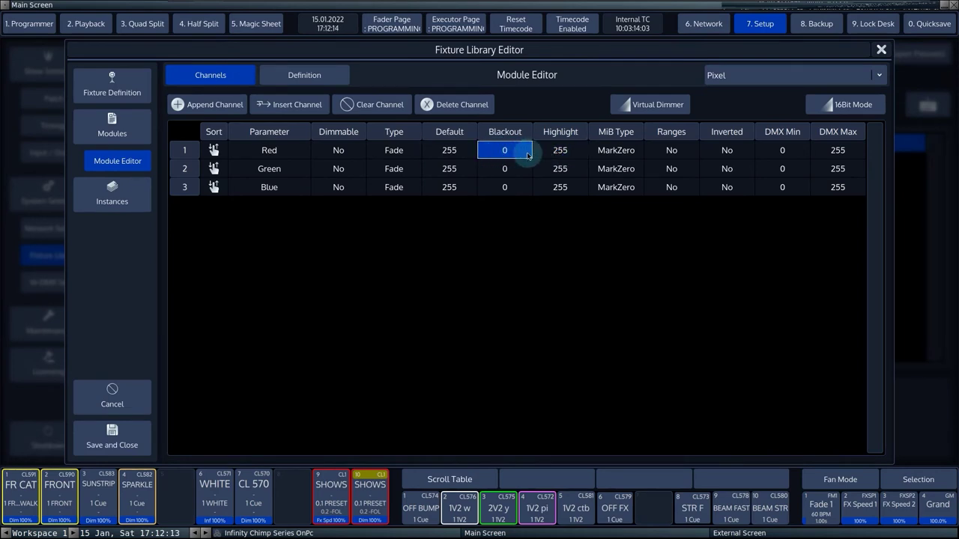
pyautogui.click(621, 155)
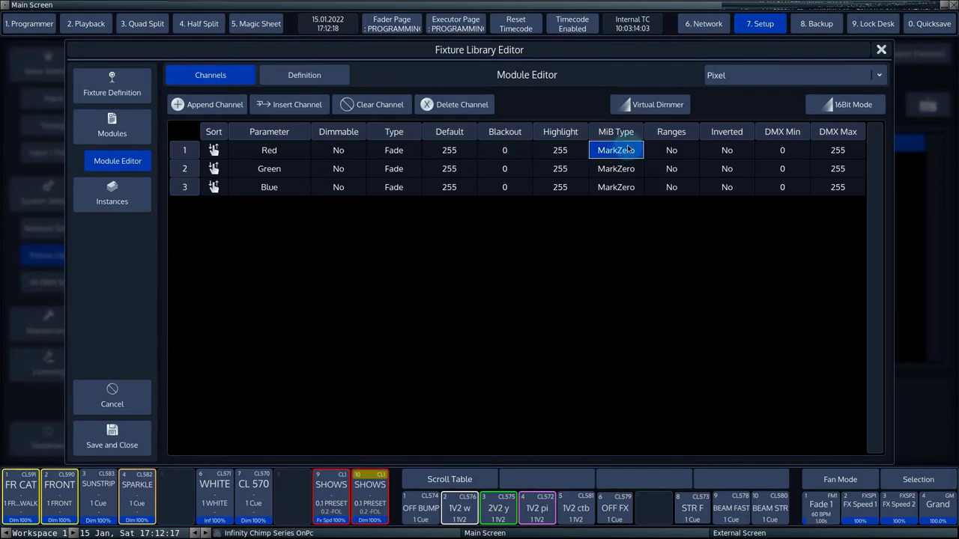
pyautogui.click(628, 160)
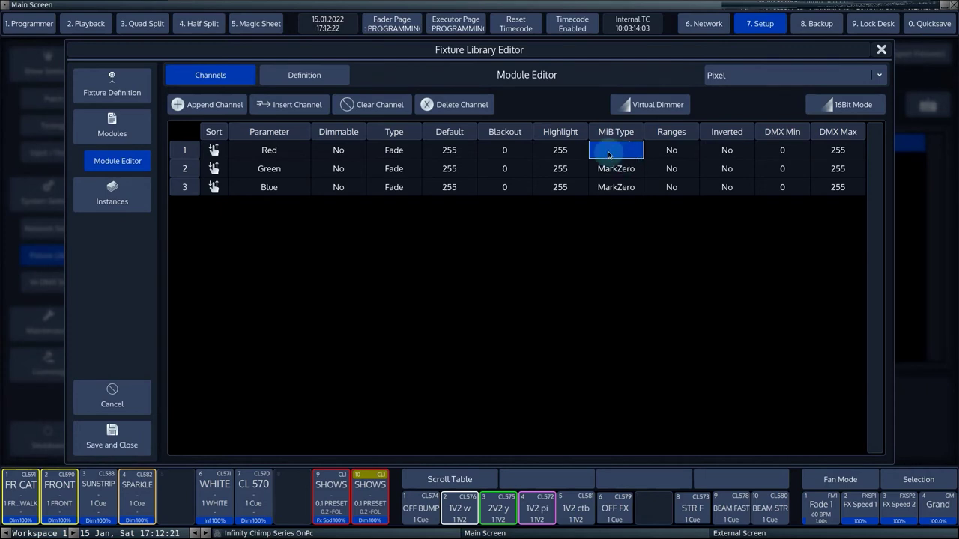
pyautogui.click(629, 152)
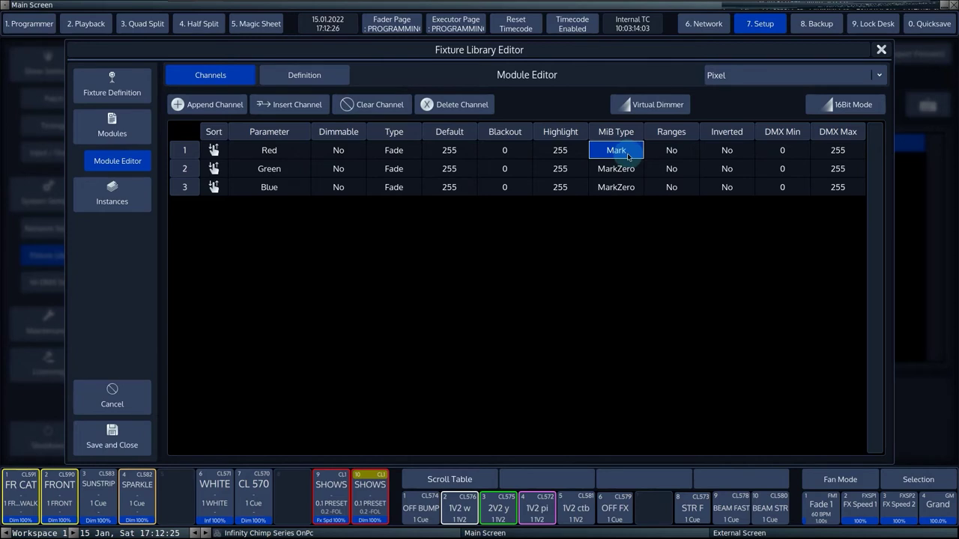
pyautogui.click(681, 155)
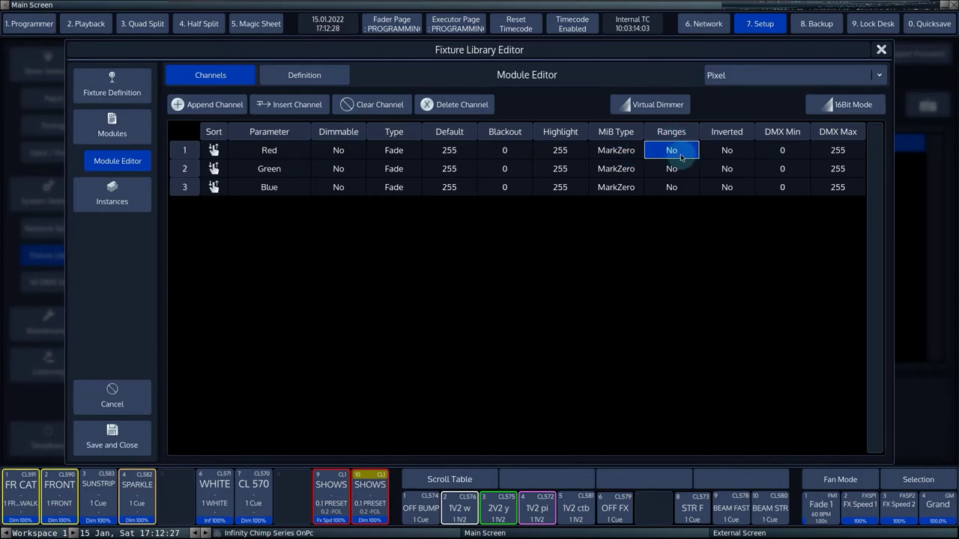
# Toggle the Red channel's Inverted setting to Yes and return it to No.
pyautogui.click(733, 154)
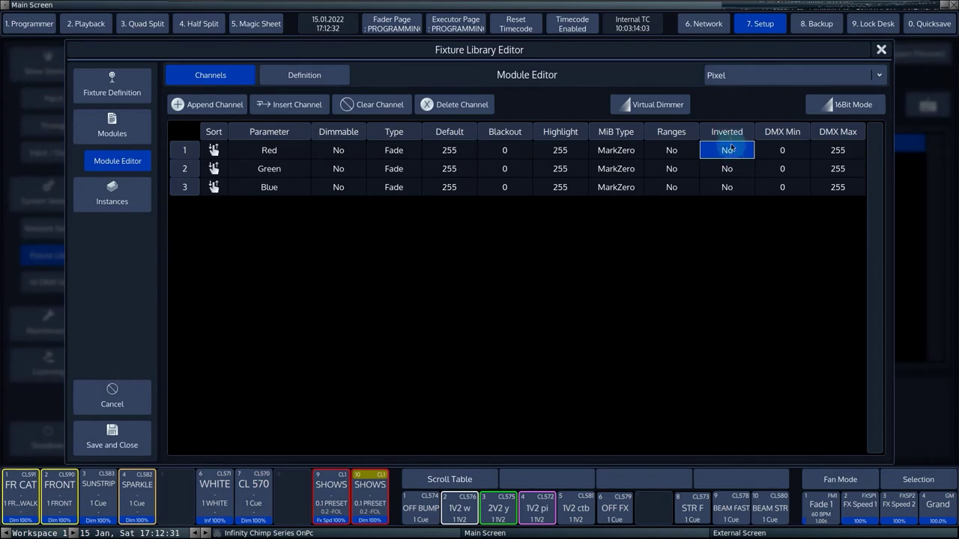
pyautogui.click(732, 155)
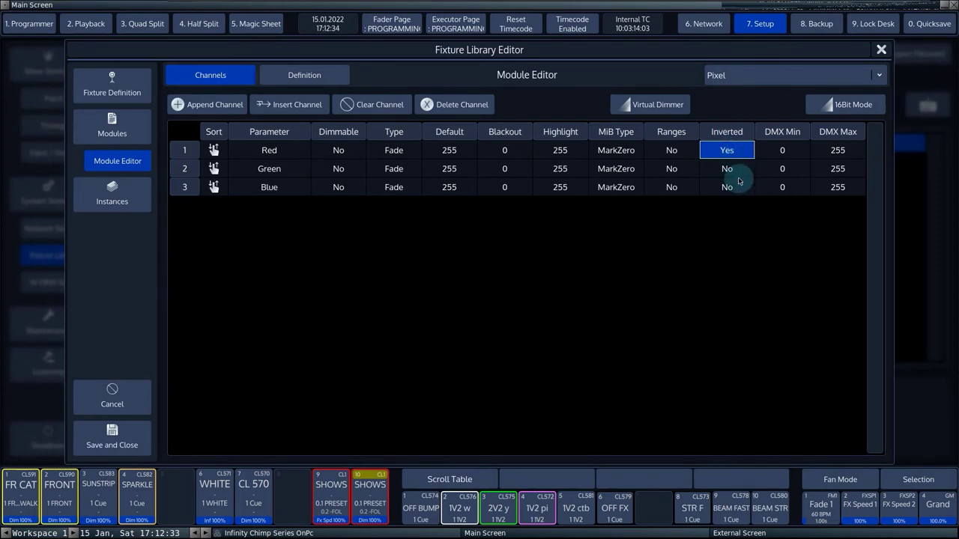
pyautogui.click(730, 153)
pyautogui.click(731, 171)
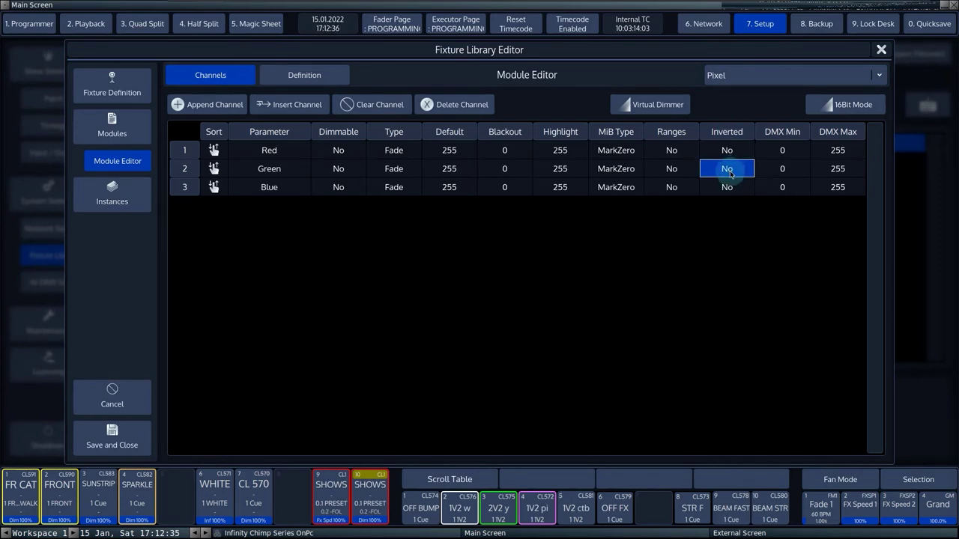
# Set the Red channel's DMX Min to 10 and restore it to 0.
pyautogui.click(785, 154)
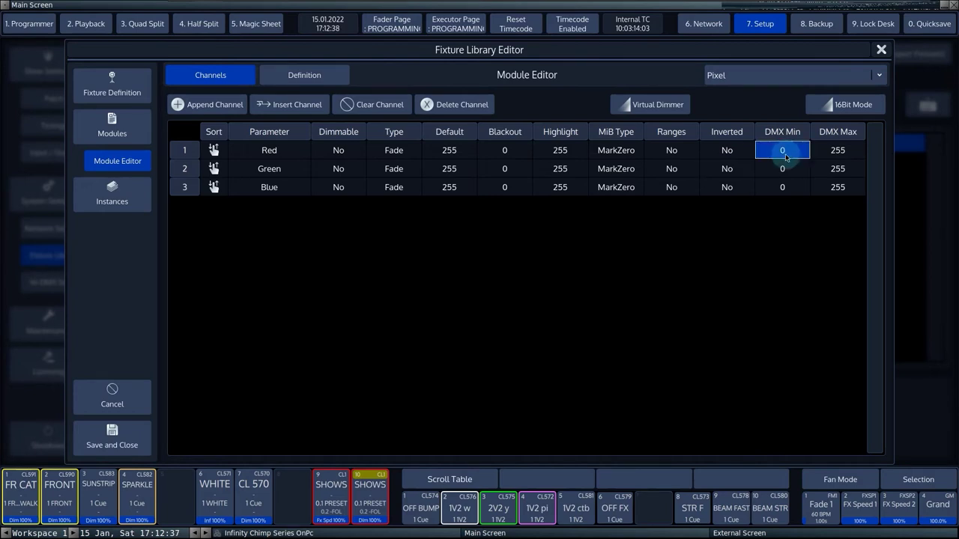
pyautogui.click(788, 155)
pyautogui.write('10')
pyautogui.press('Return')
pyautogui.click(849, 152)
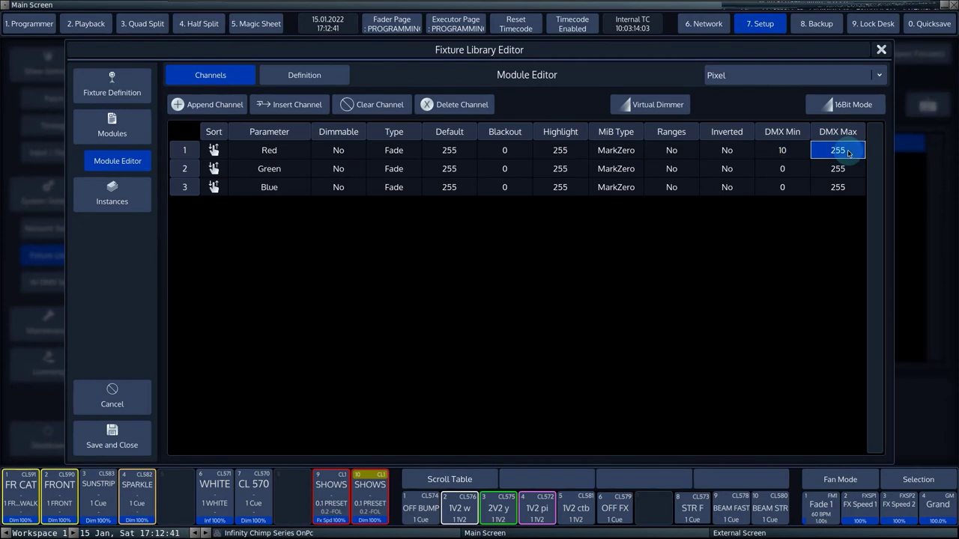
pyautogui.click(781, 154)
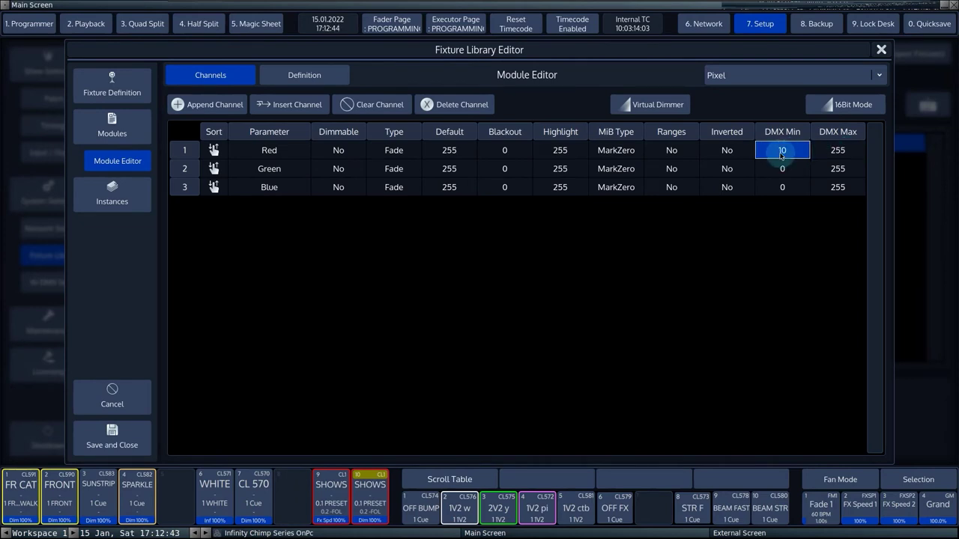
pyautogui.click(781, 155)
pyautogui.write('0')
pyautogui.press('Return')
pyautogui.click(739, 225)
# Enable the virtual dimmer for the Pixel module.
pyautogui.click(624, 108)
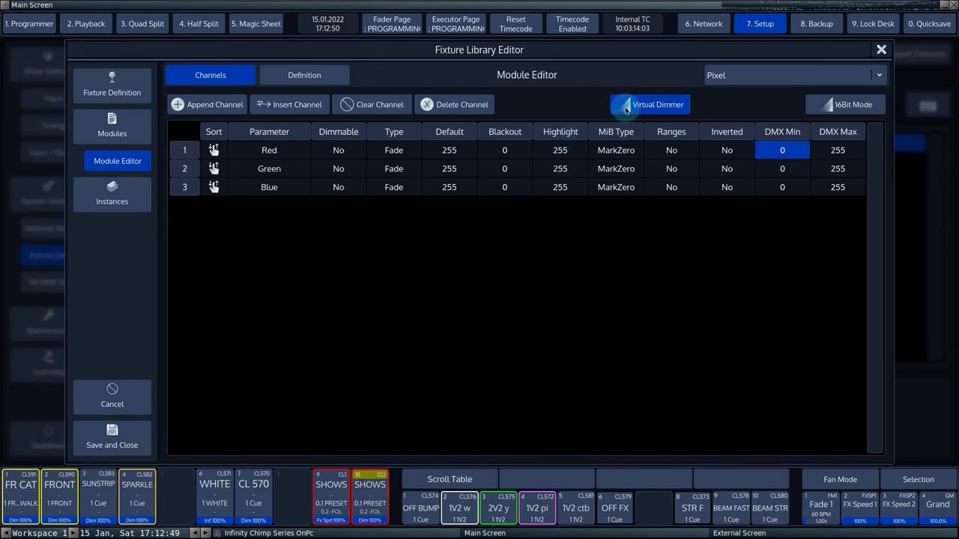
pyautogui.click(626, 110)
pyautogui.click(660, 89)
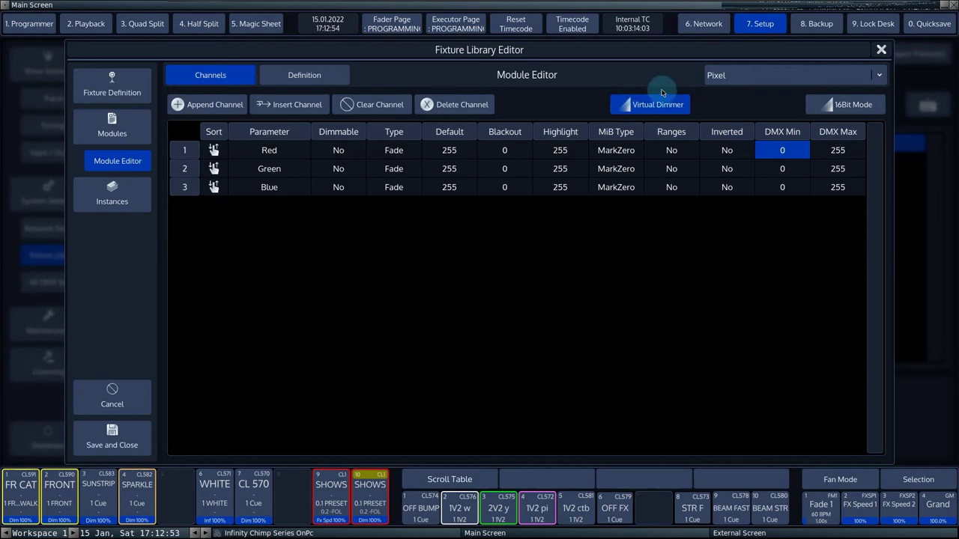
# Switch to the Main module and assign the intensity parameter Dimmer to its channel 1.
pyautogui.click(770, 73)
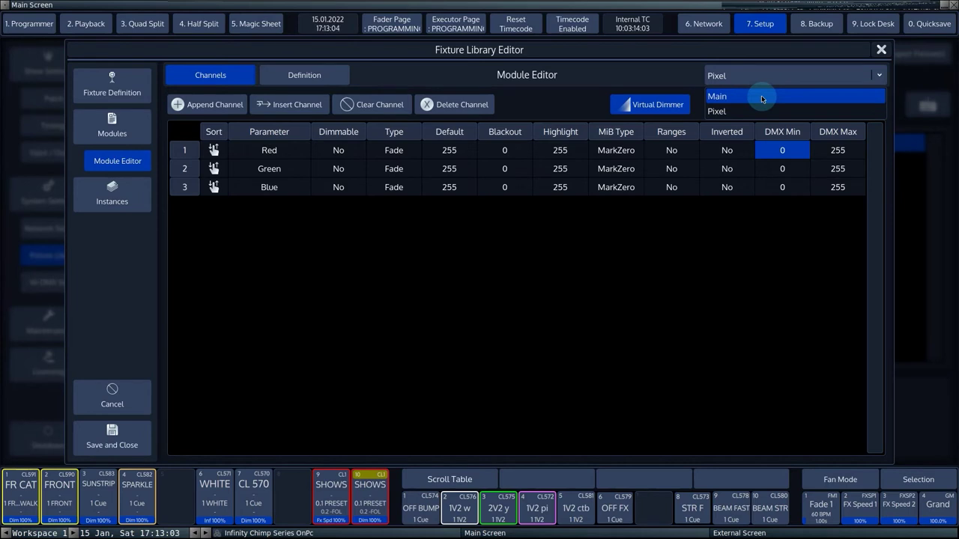
pyautogui.click(761, 95)
pyautogui.click(271, 152)
pyautogui.click(271, 152)
pyautogui.click(547, 177)
pyautogui.click(395, 143)
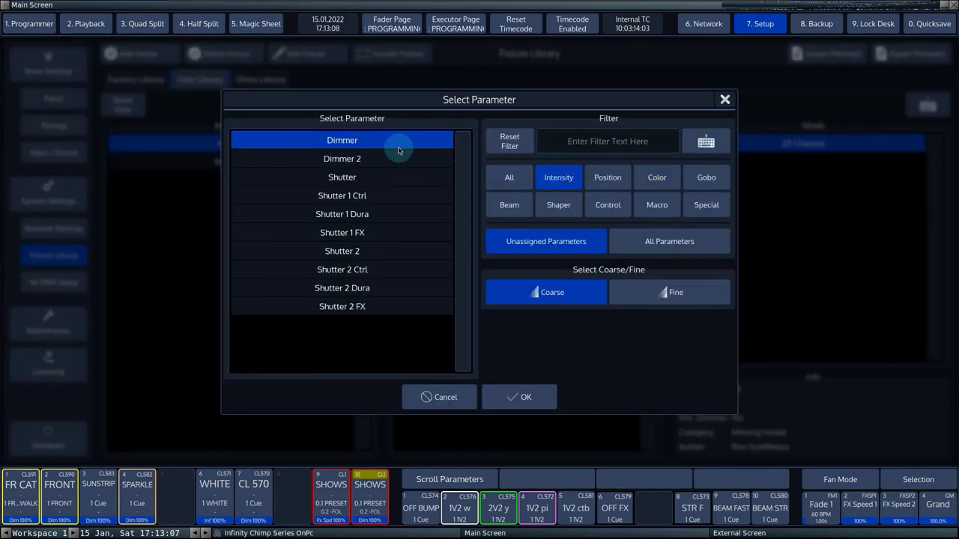
pyautogui.click(519, 397)
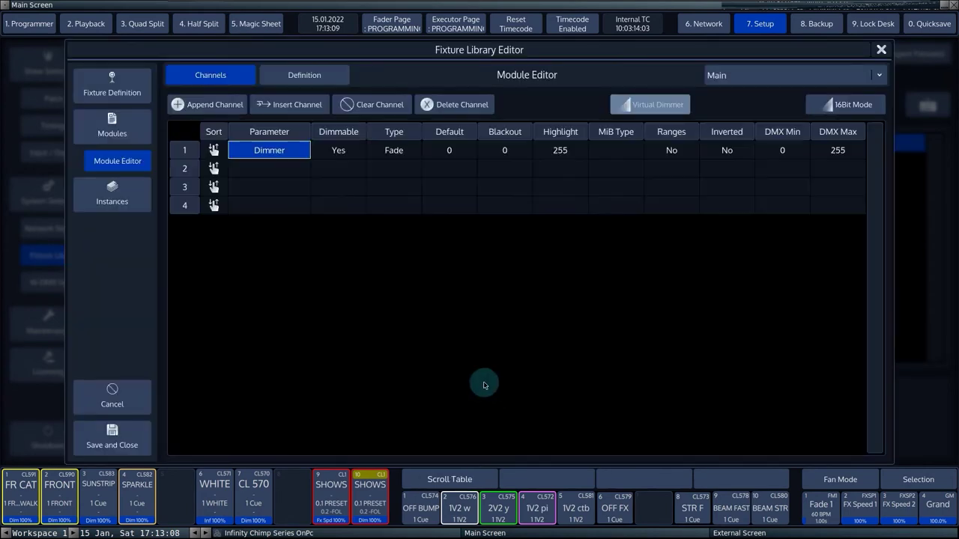
# Assign the position parameter Tilt to channels 2 and 3 of the Main module together as a coarse and fine pair.
pyautogui.click(295, 170)
pyautogui.click(267, 189)
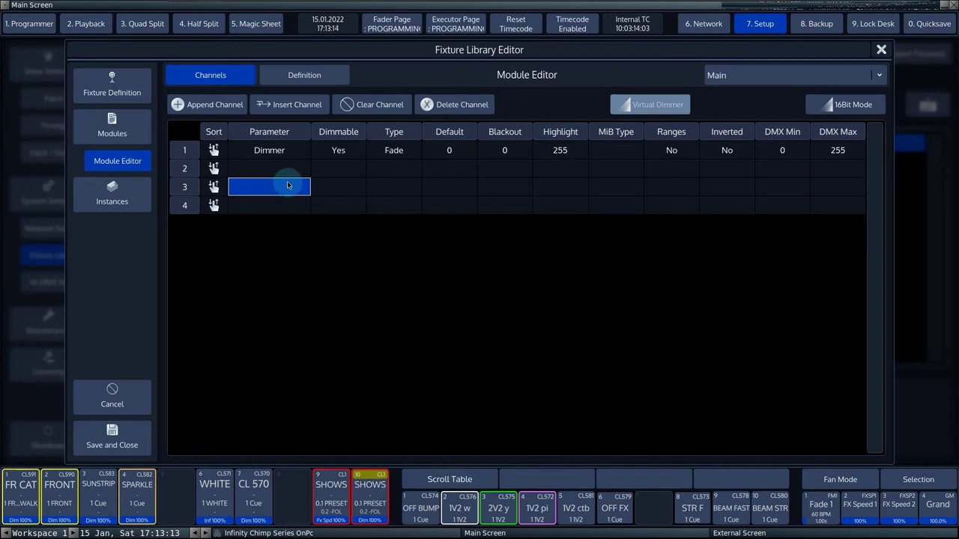
pyautogui.click(293, 170)
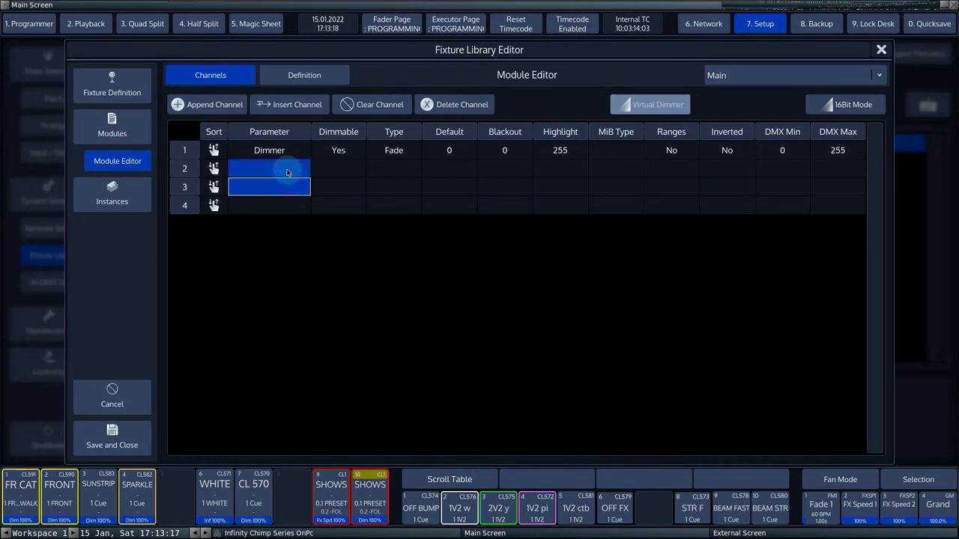
pyautogui.click(287, 173)
pyautogui.click(608, 178)
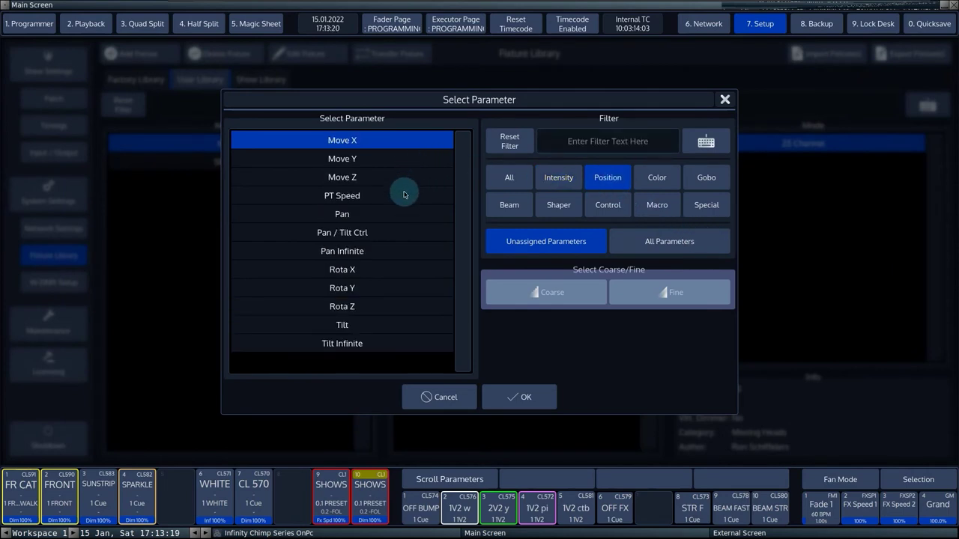
pyautogui.click(346, 326)
pyautogui.click(538, 398)
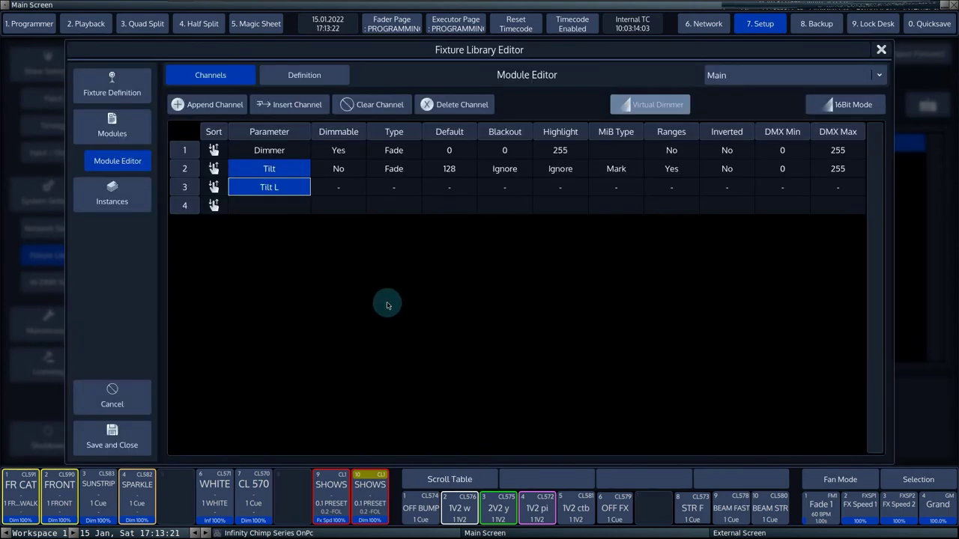
# Assign the intensity parameter Shutter as coarse to channel 4 of the Main module.
pyautogui.click(280, 206)
pyautogui.click(282, 205)
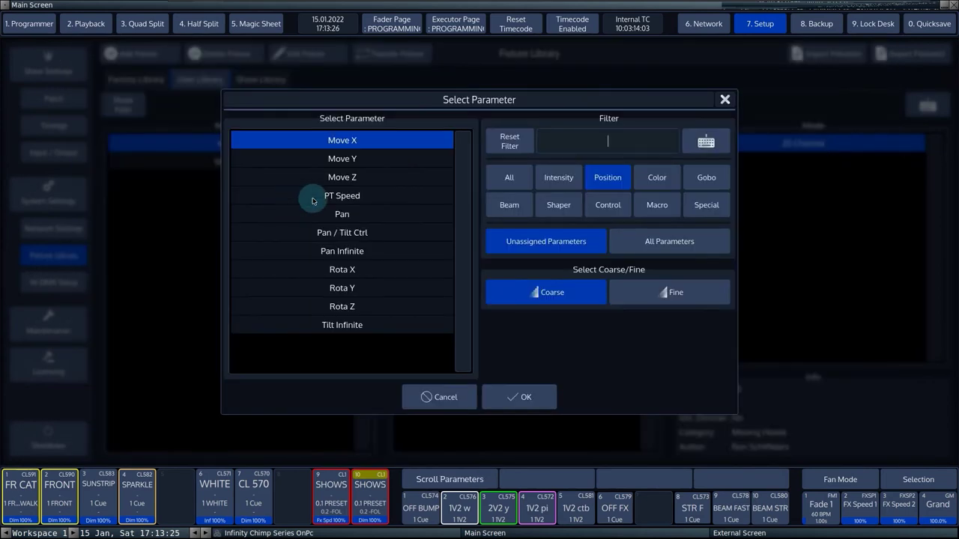
pyautogui.click(550, 174)
pyautogui.click(409, 159)
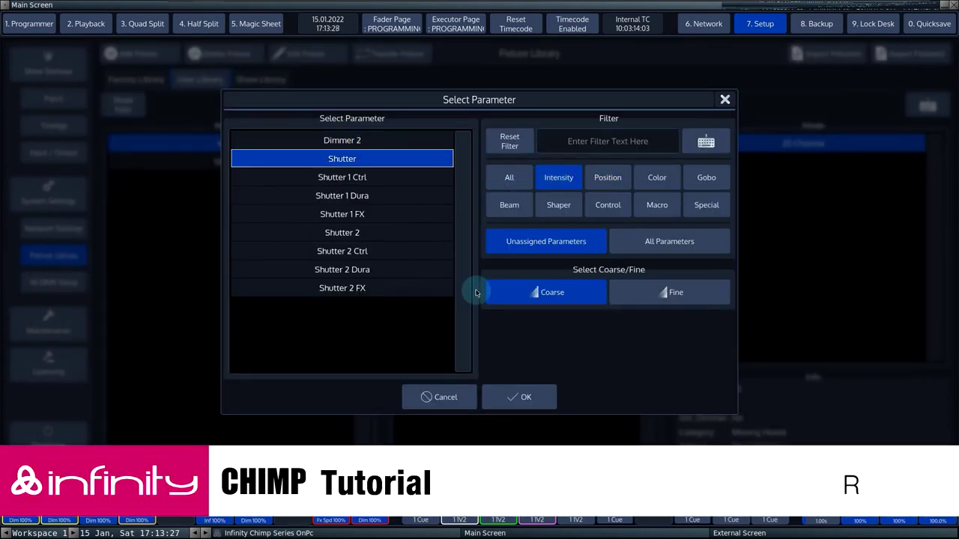
pyautogui.click(524, 398)
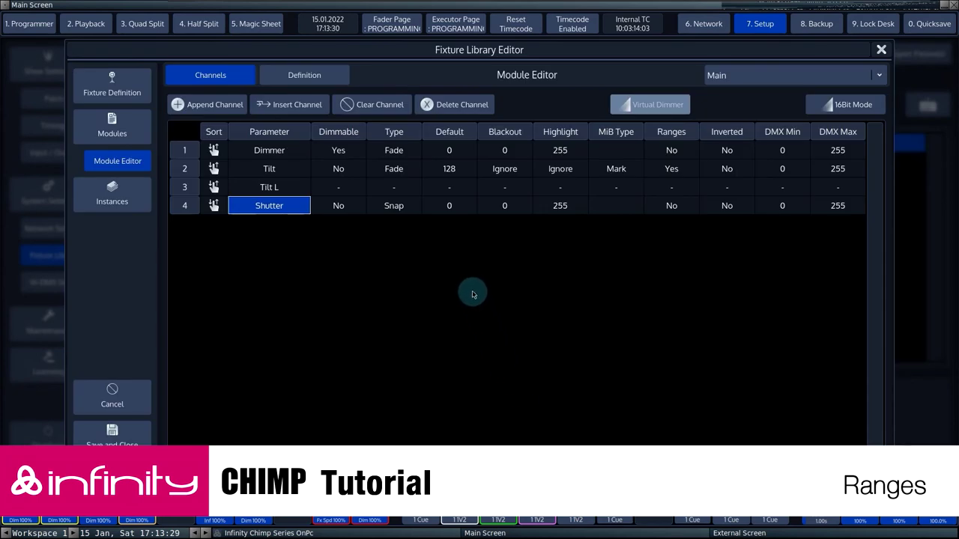
# Start a new range for the Shutter channel in Single Range mode with a maximum DMX value of 0.
pyautogui.click(677, 207)
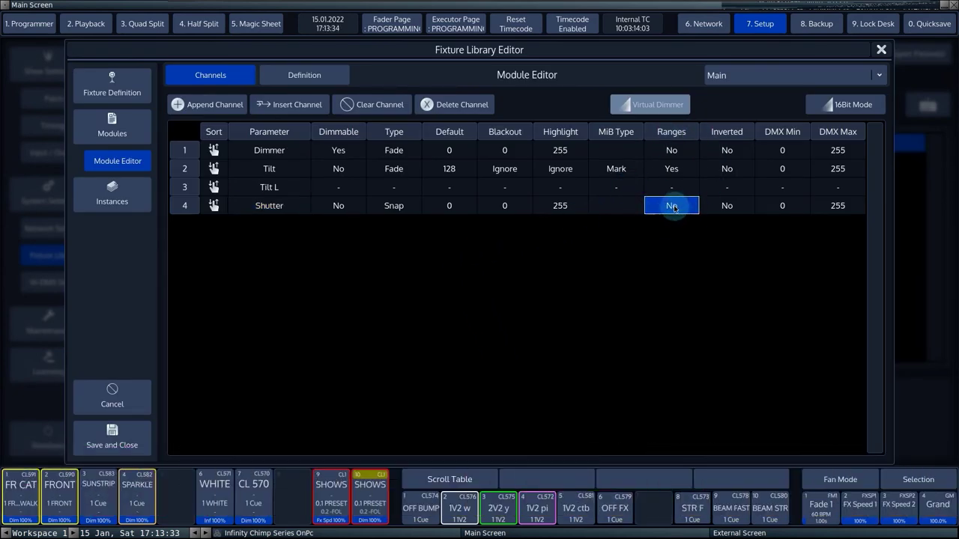
pyautogui.click(673, 207)
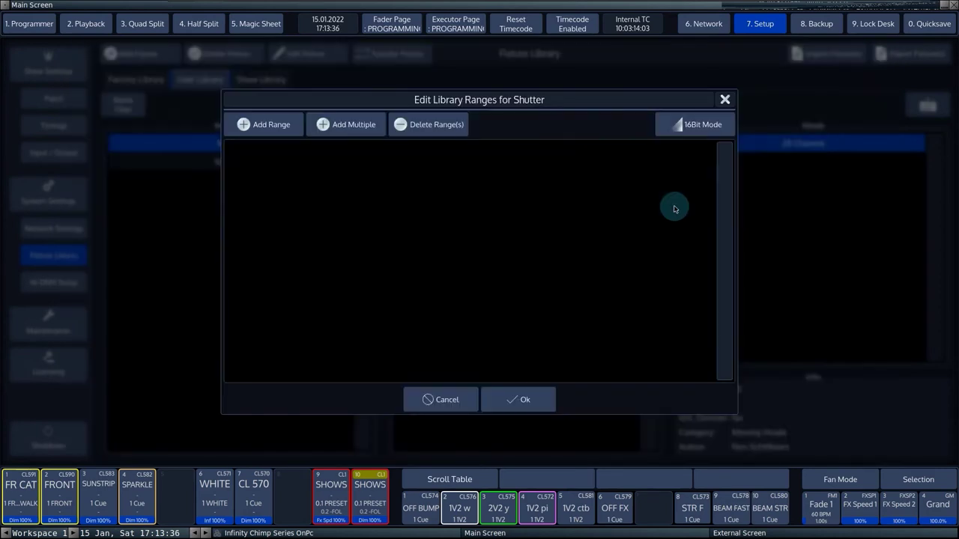
pyautogui.click(274, 133)
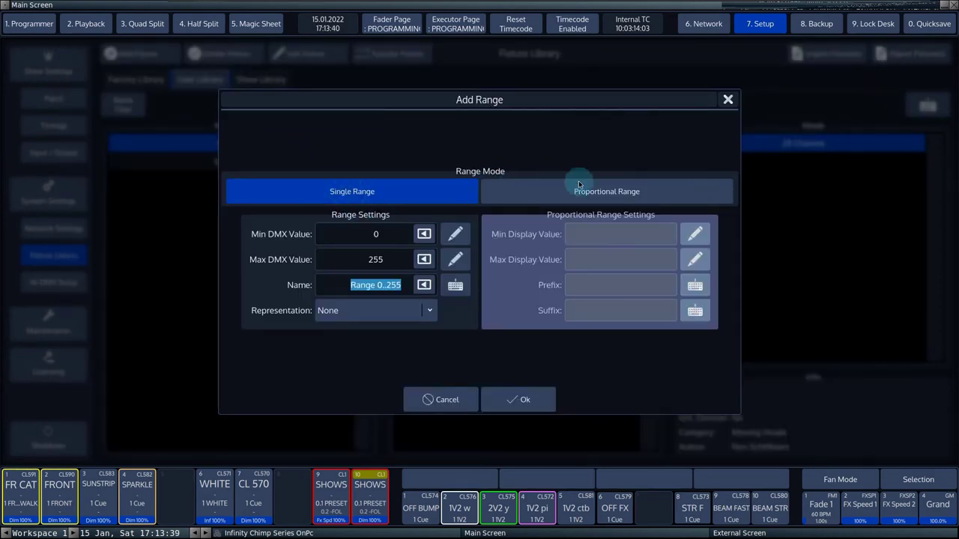
pyautogui.click(583, 191)
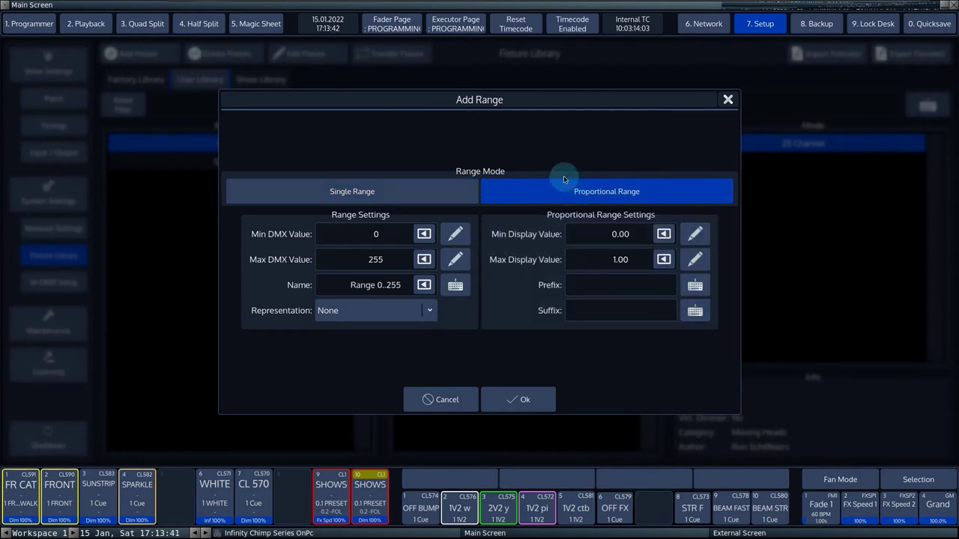
pyautogui.click(342, 191)
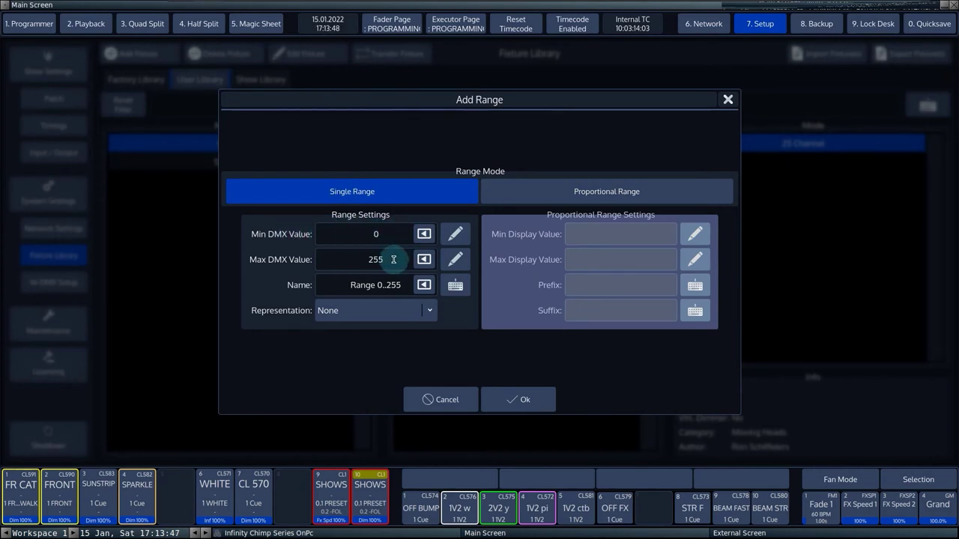
pyautogui.click(341, 259)
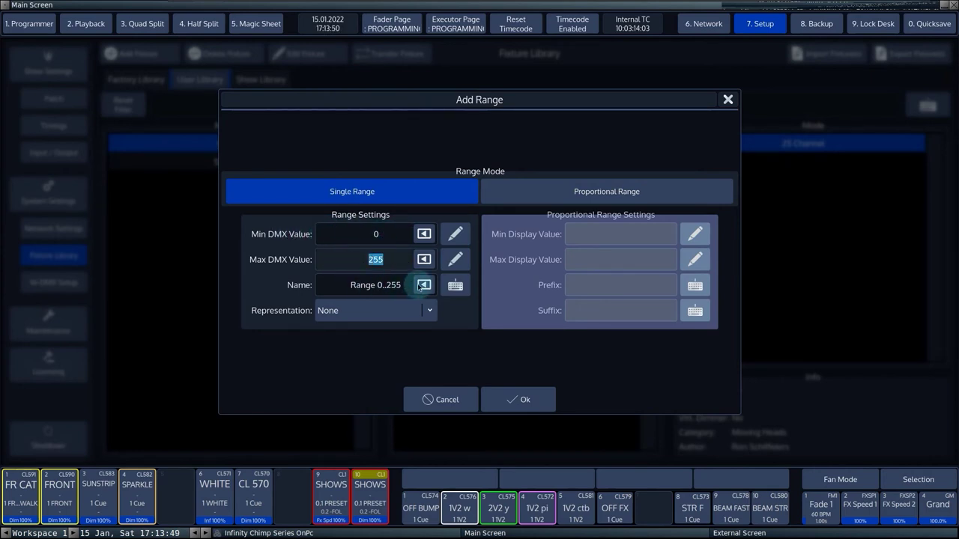
pyautogui.write('0')
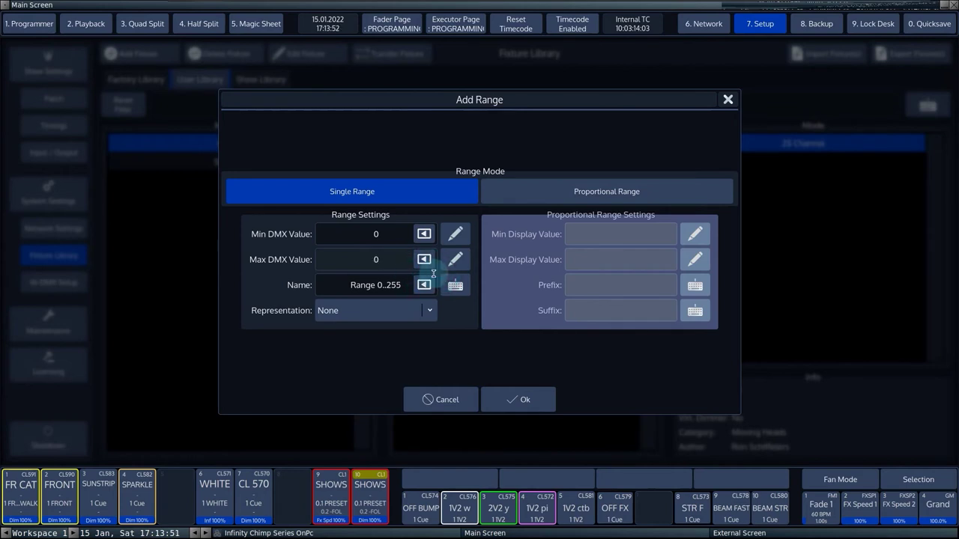
# Name the new Shutter range "Shutter open".
pyautogui.click(424, 286)
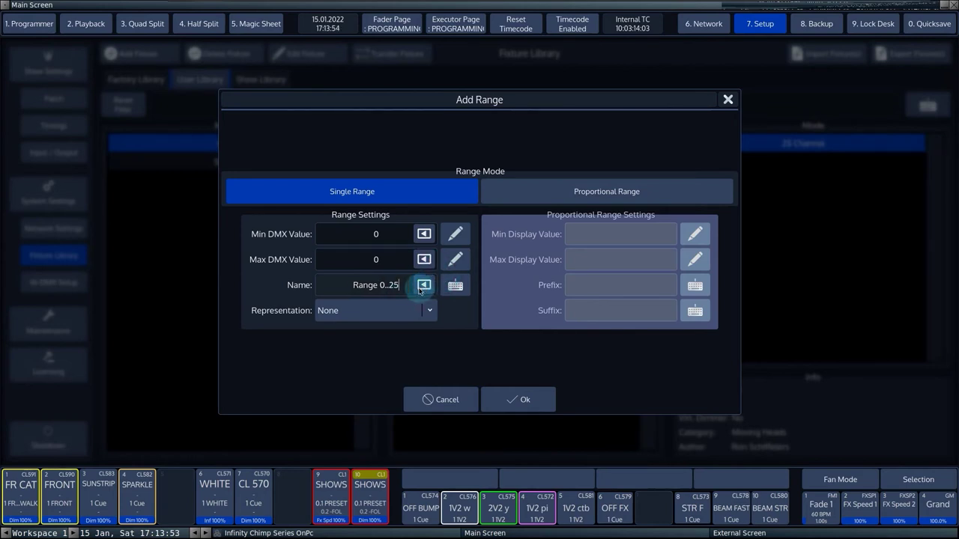
pyautogui.click(453, 285)
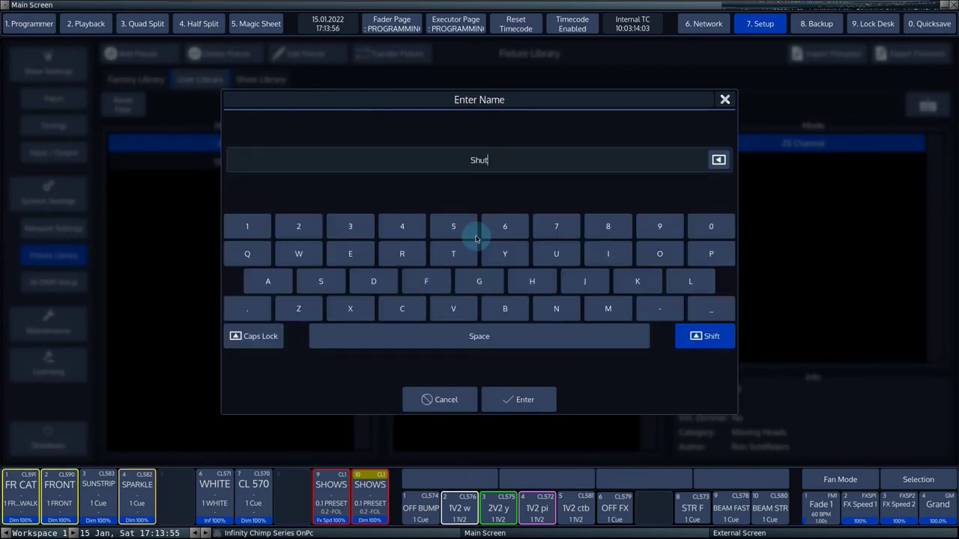
pyautogui.write('Shutter open')
pyautogui.press('Return')
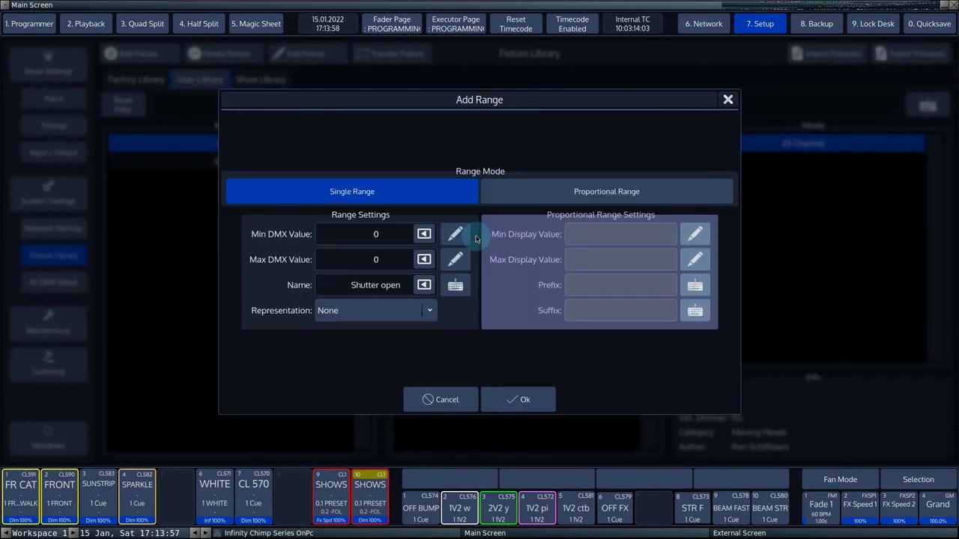
# Try the Icon representation for the range, browse the available icons and cancel the selection.
pyautogui.click(358, 312)
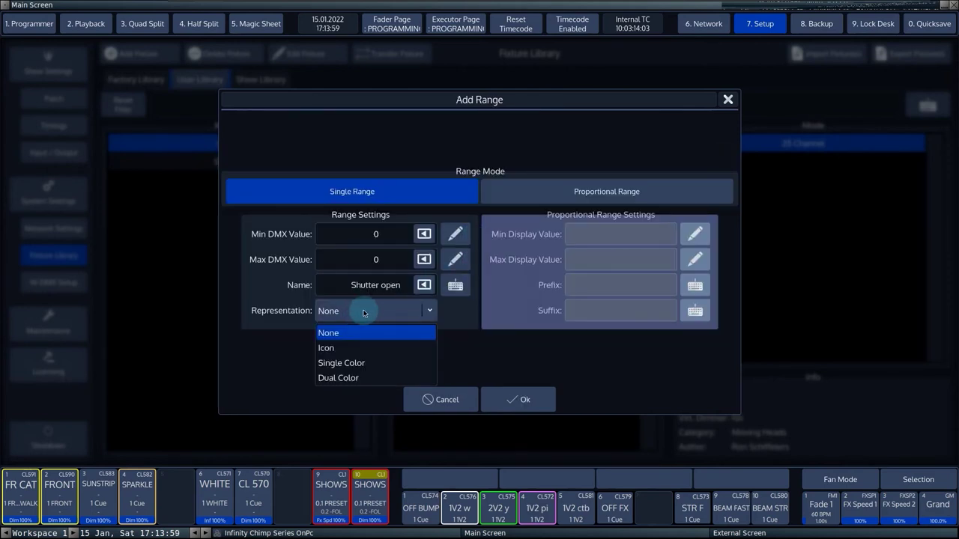
pyautogui.click(358, 349)
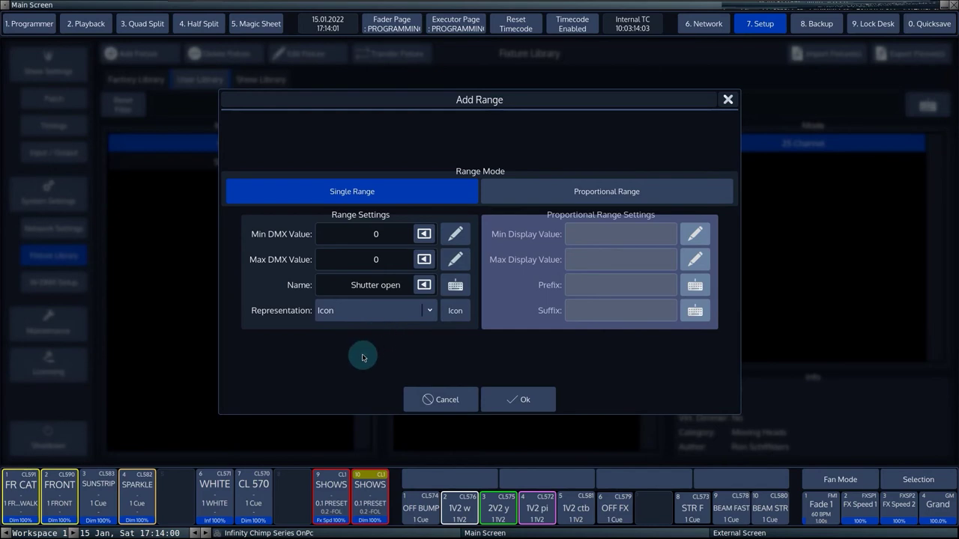
pyautogui.click(453, 313)
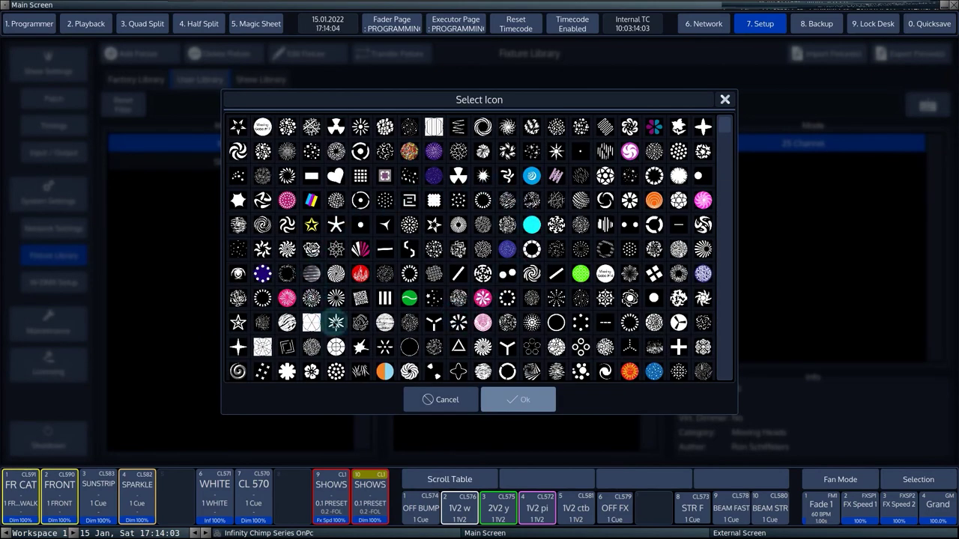
pyautogui.scroll(-1, 633, 333)
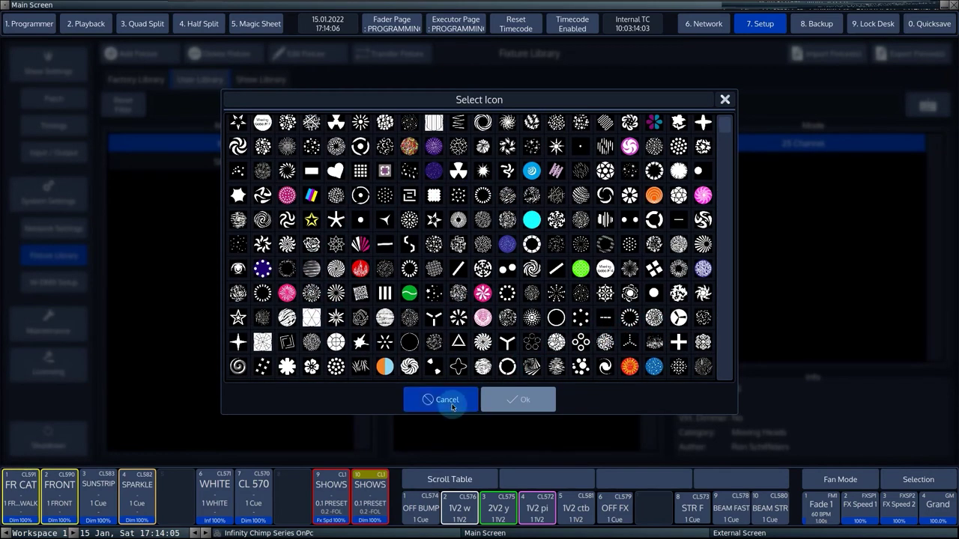
pyautogui.click(447, 402)
# Try the Single Color and Dual Color representations for the range, picking red as the second color.
pyautogui.click(360, 311)
pyautogui.click(367, 361)
pyautogui.click(454, 312)
pyautogui.click(423, 392)
pyautogui.click(400, 314)
pyautogui.click(374, 378)
pyautogui.click(455, 313)
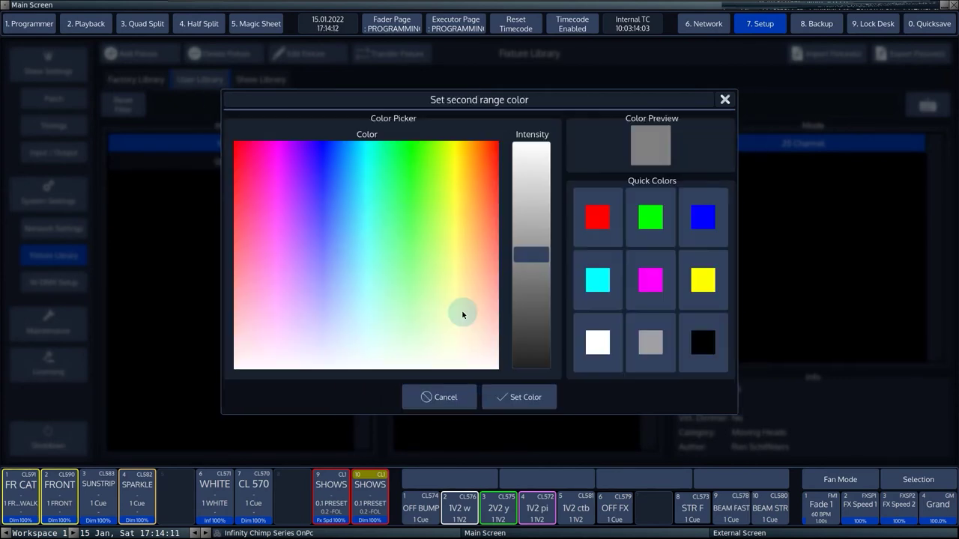
pyautogui.click(595, 219)
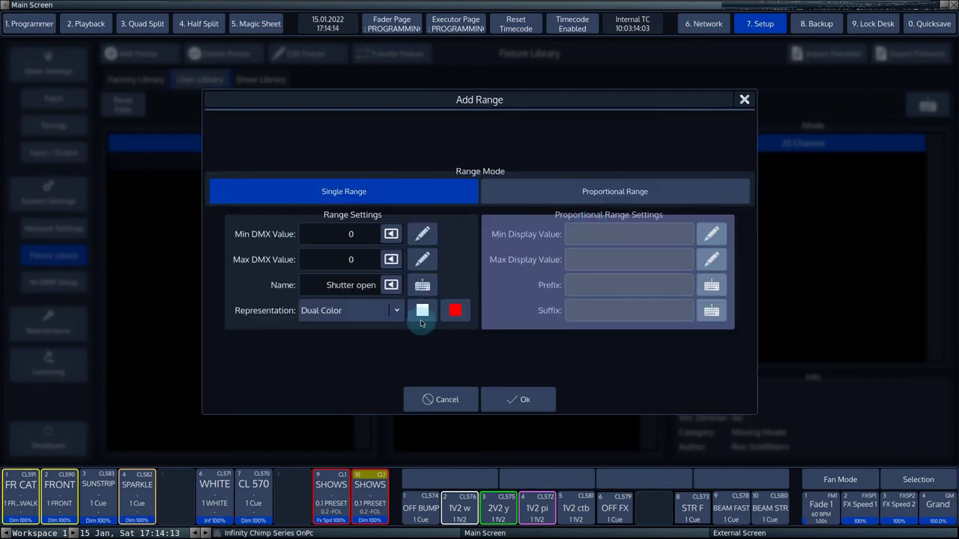
# Set the range's representation to None and add the range to the Shutter channel.
pyautogui.click(375, 312)
pyautogui.click(349, 333)
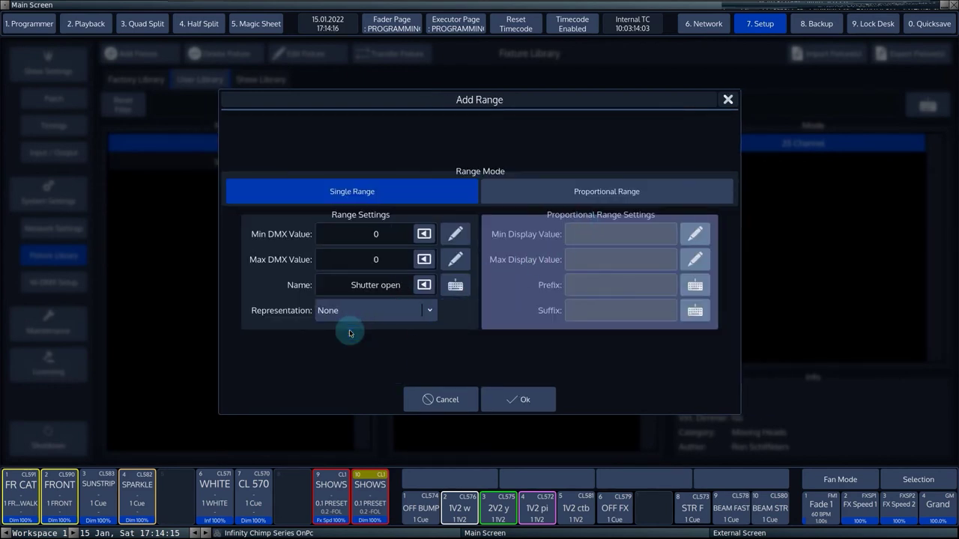
pyautogui.click(516, 402)
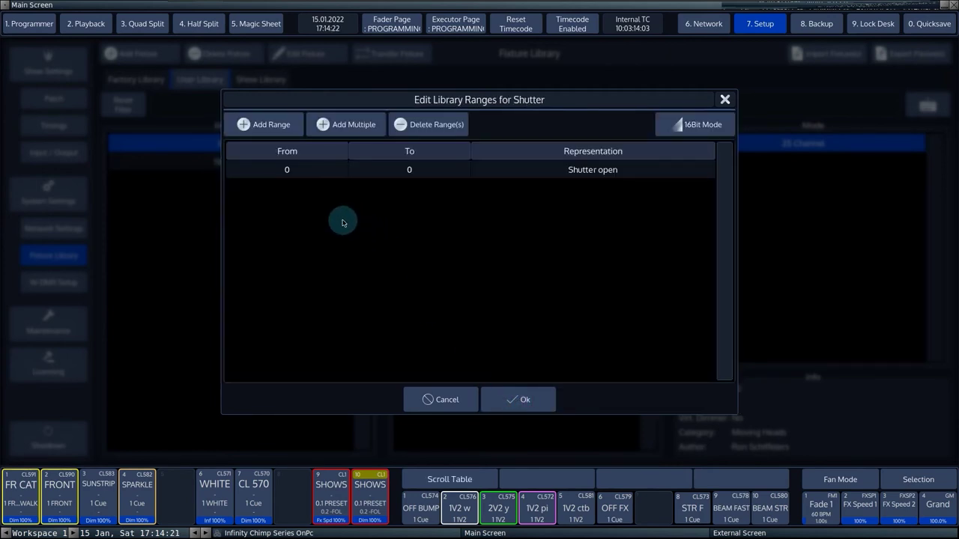
# Start adding multiple Shutter ranges by range count, with a count of 5.
pyautogui.click(329, 126)
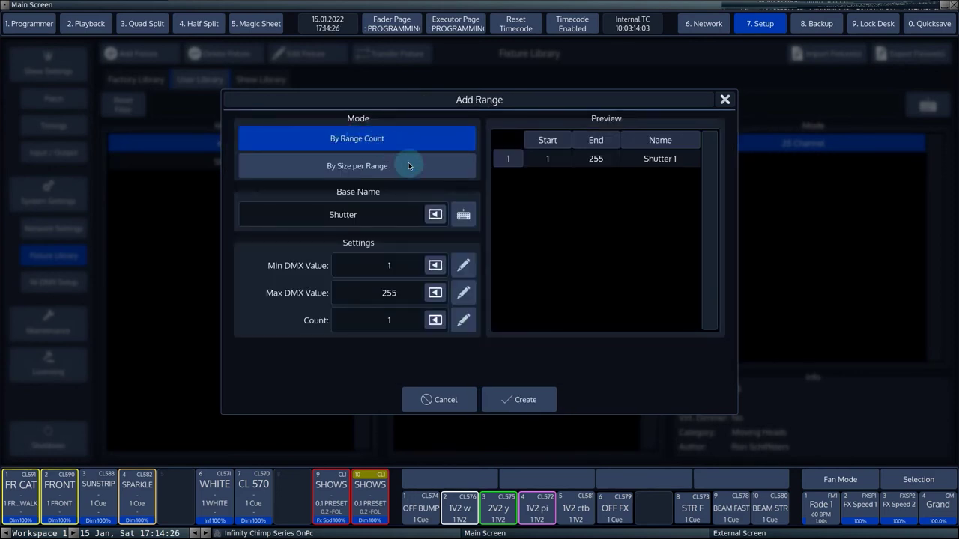
pyautogui.click(370, 137)
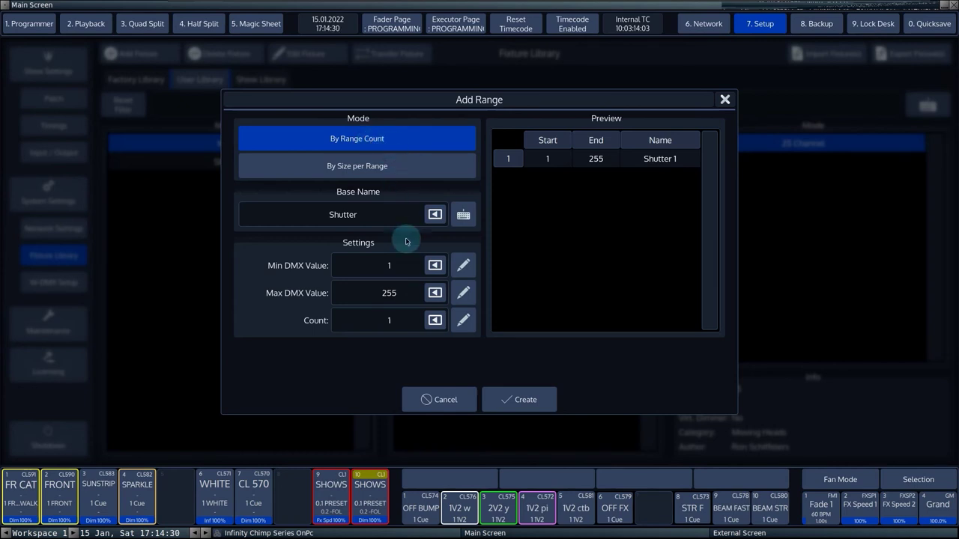
pyautogui.click(371, 323)
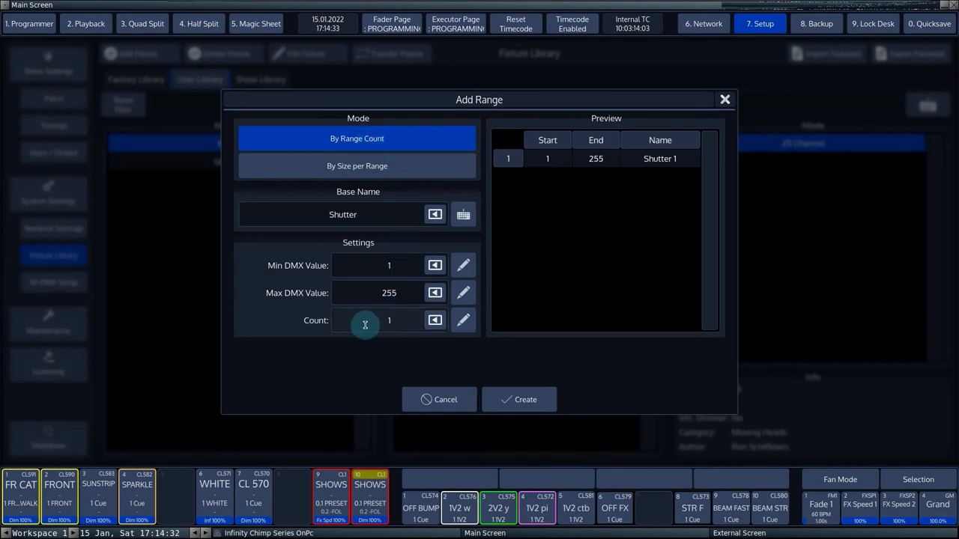
pyautogui.press('BackSpace')
pyautogui.write('5')
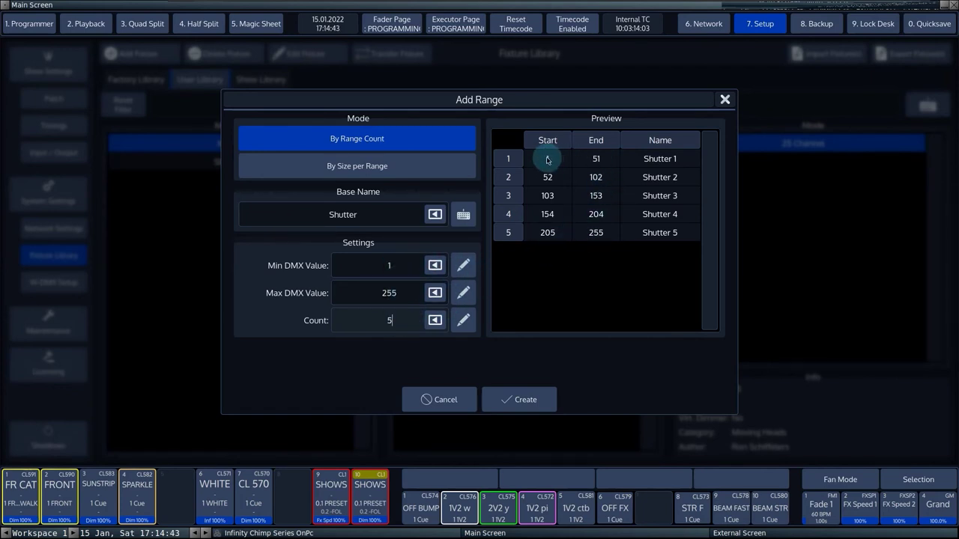
# Switch the multiple ranges to size per range, with 10 DMX values per range and a count of 10.
pyautogui.click(369, 168)
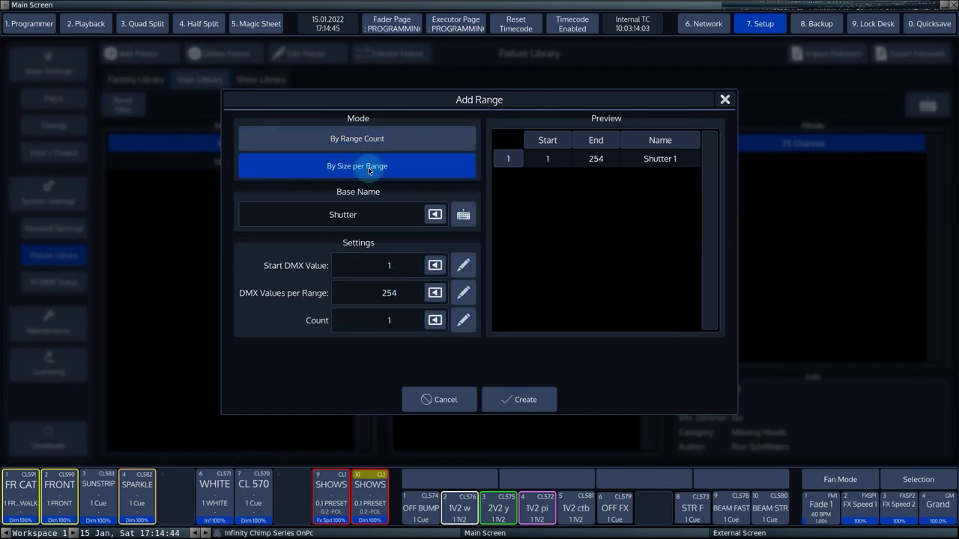
pyautogui.click(391, 300)
pyautogui.click(405, 319)
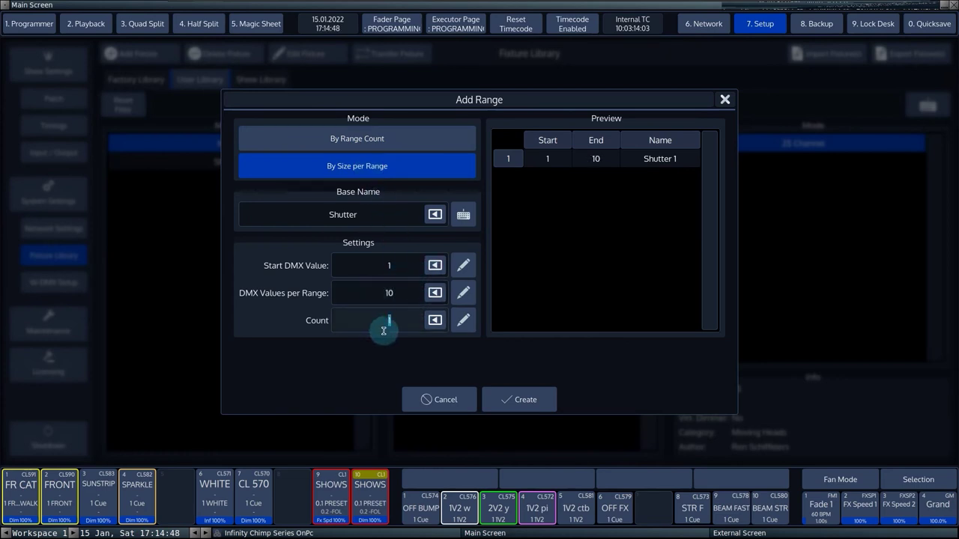
pyautogui.write('10')
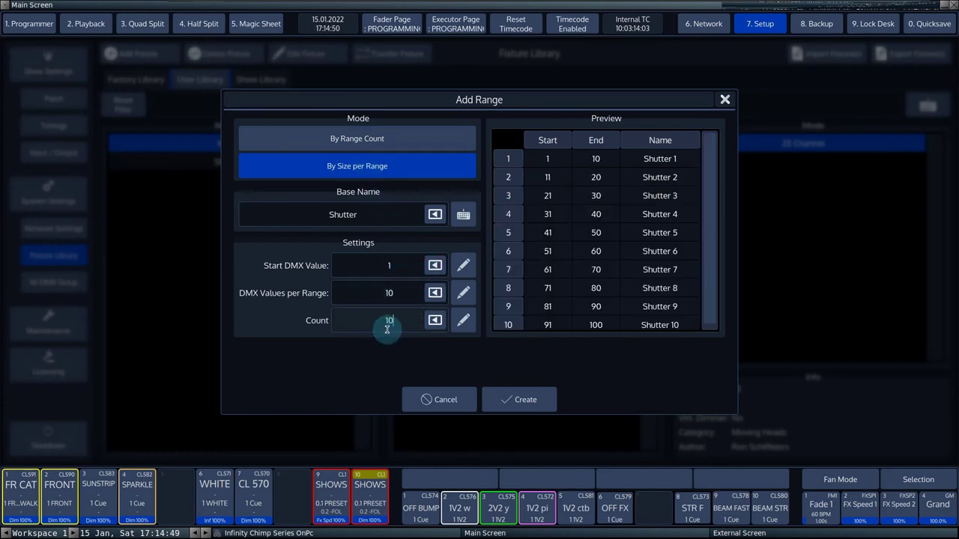
# Create 5 ranges of 2 DMX values each with the base name "Shutter FX".
pyautogui.click(397, 291)
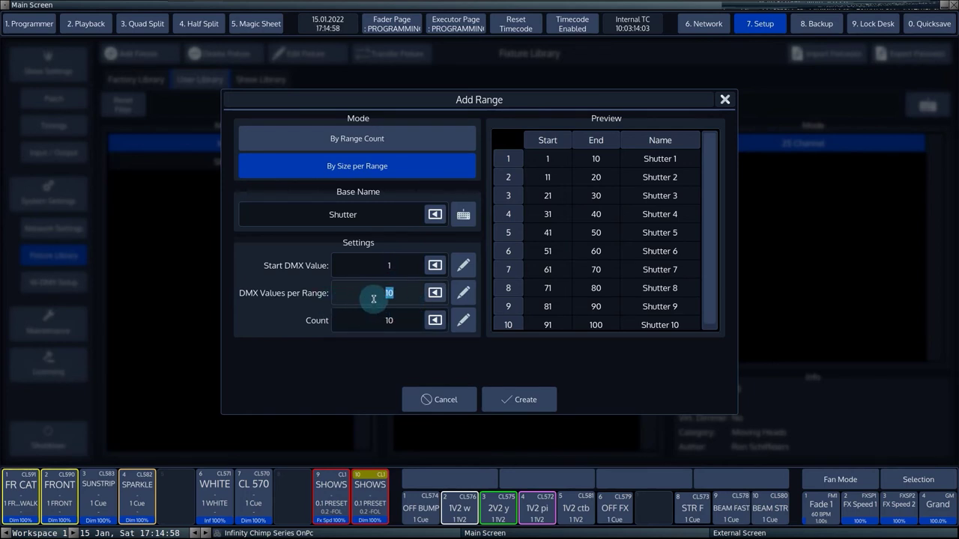
pyautogui.write('2')
pyautogui.click(387, 320)
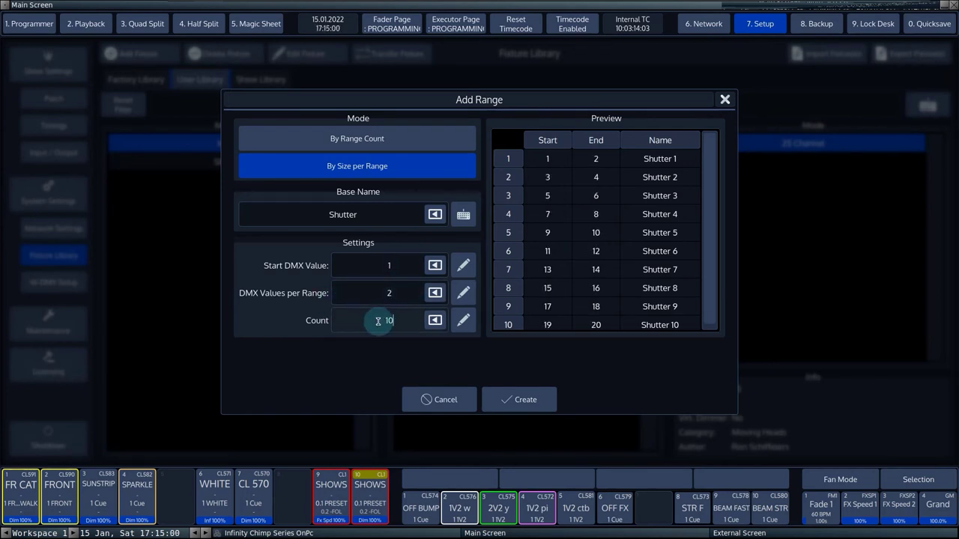
pyautogui.write('5')
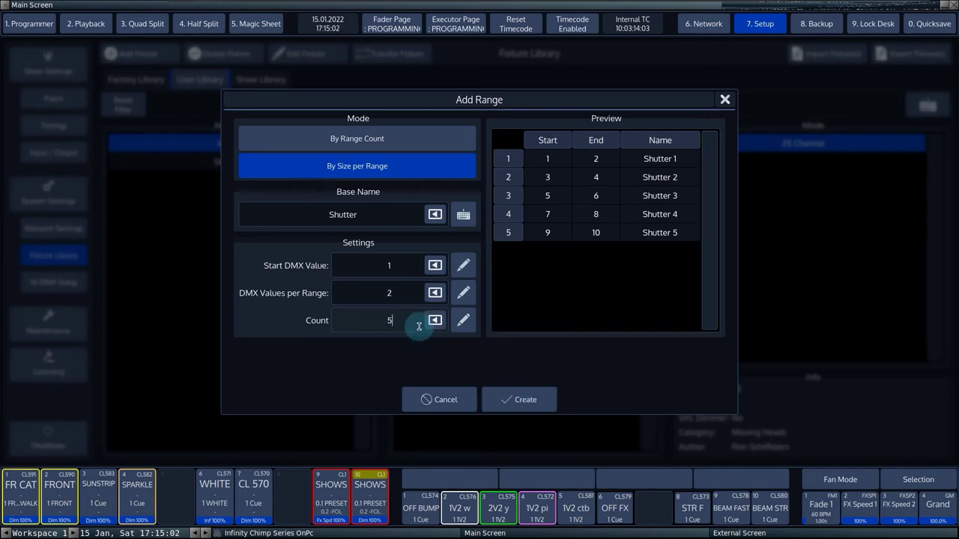
pyautogui.click(292, 215)
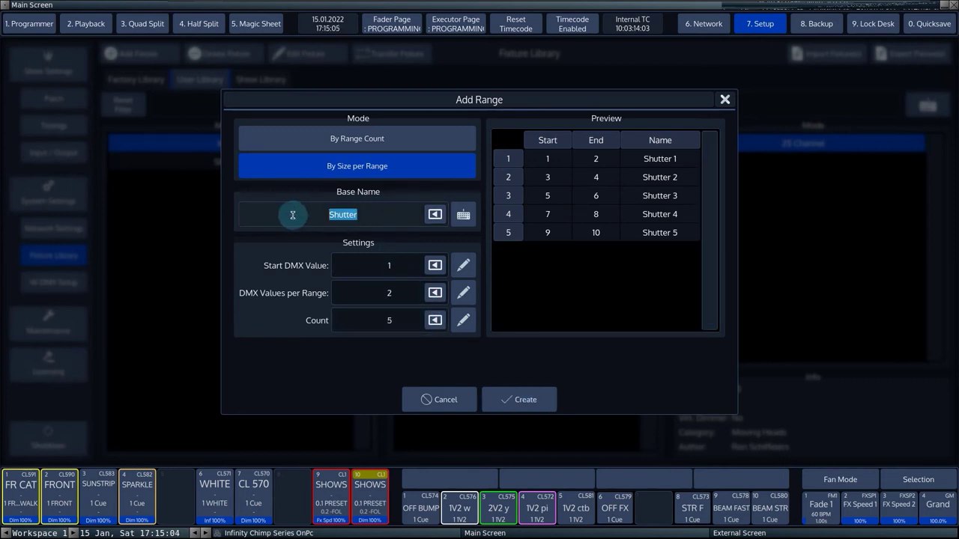
pyautogui.write('Shutter FX')
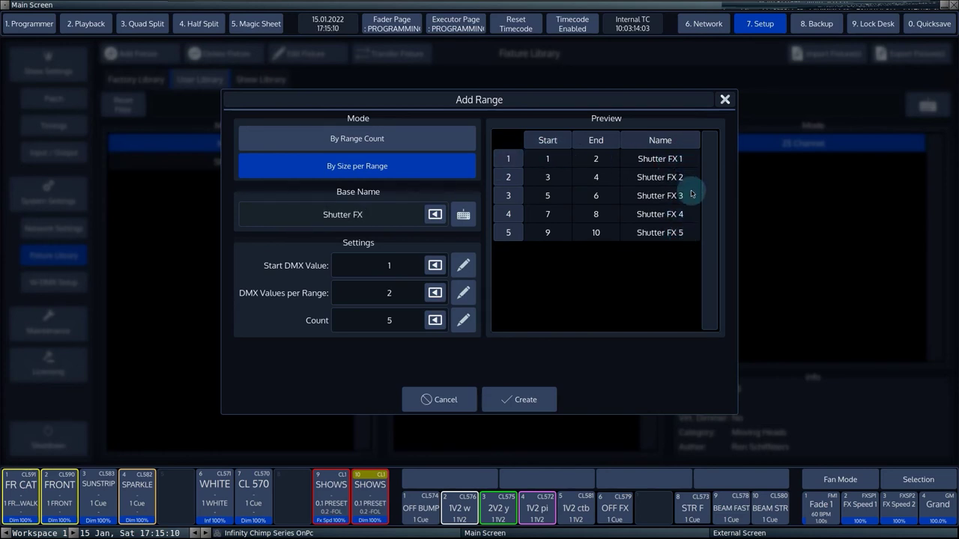
pyautogui.click(519, 398)
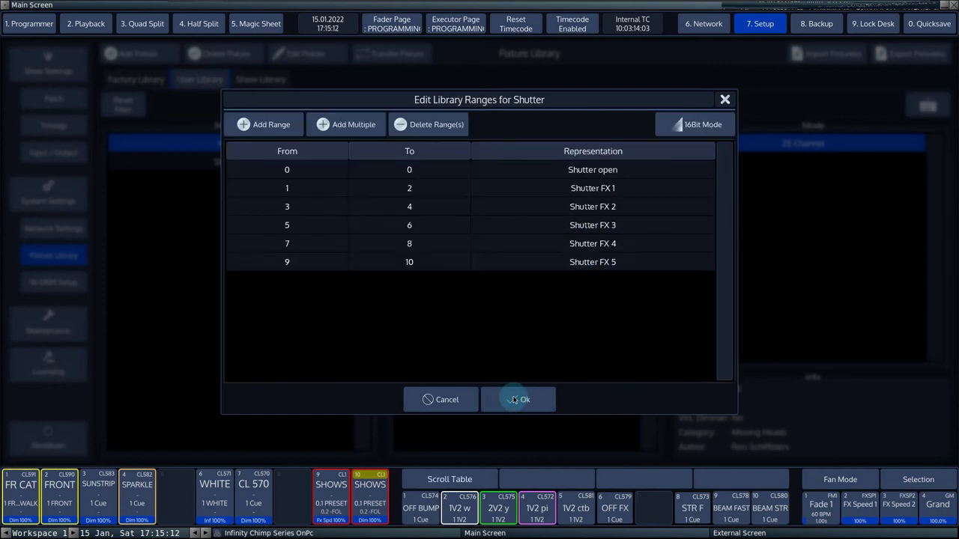
# Start a proportional Shutter range named "Strobe" covering DMX values 11 to 255.
pyautogui.click(272, 124)
pyautogui.click(544, 192)
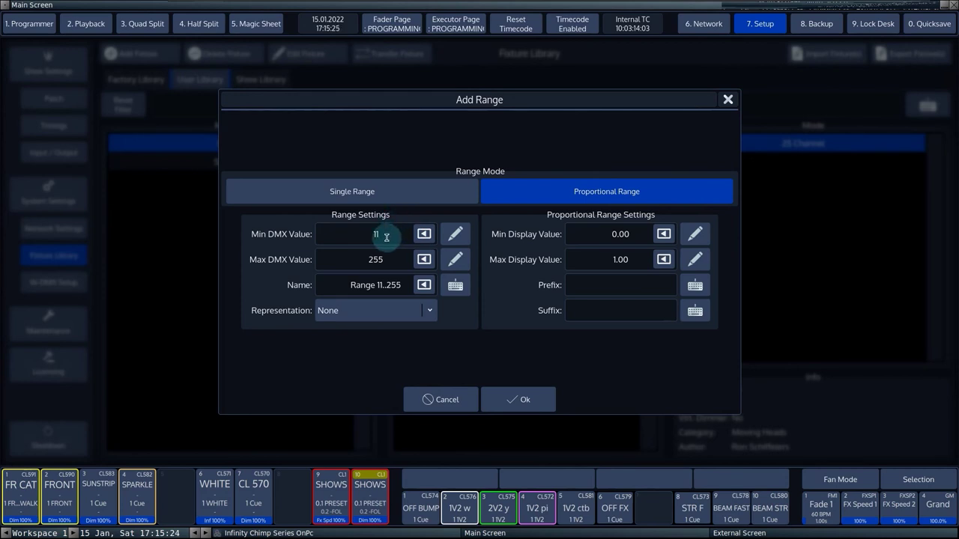
pyautogui.click(386, 238)
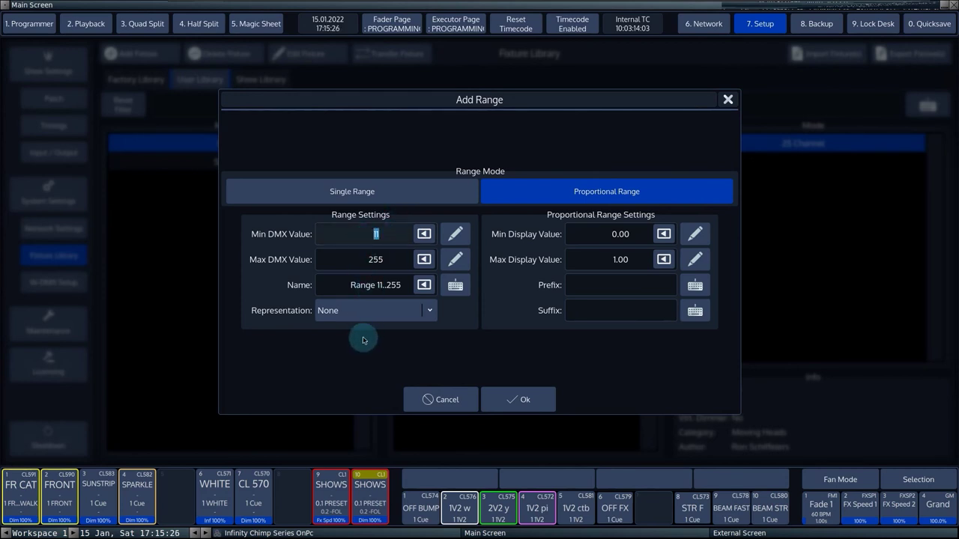
pyautogui.click(388, 260)
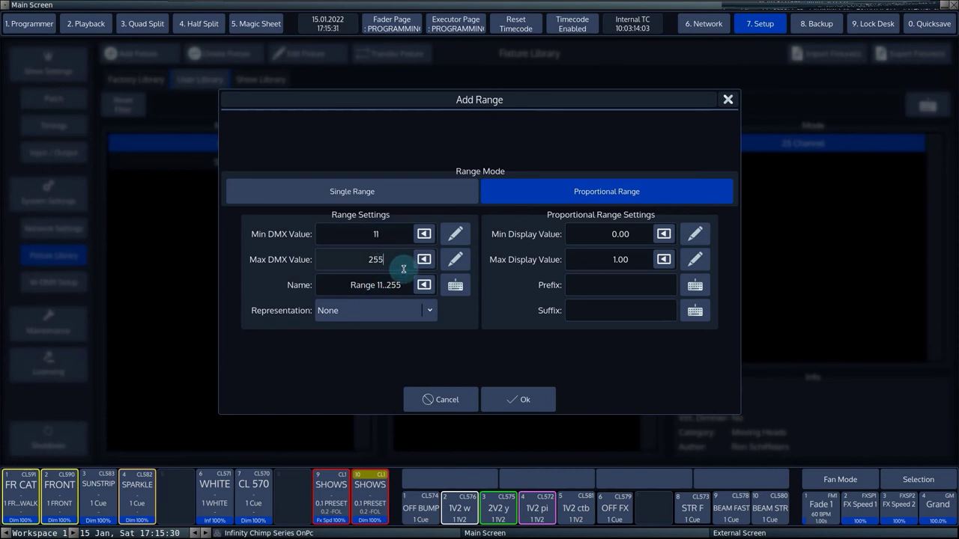
pyautogui.moveTo(345, 287); pyautogui.dragTo(384, 285)
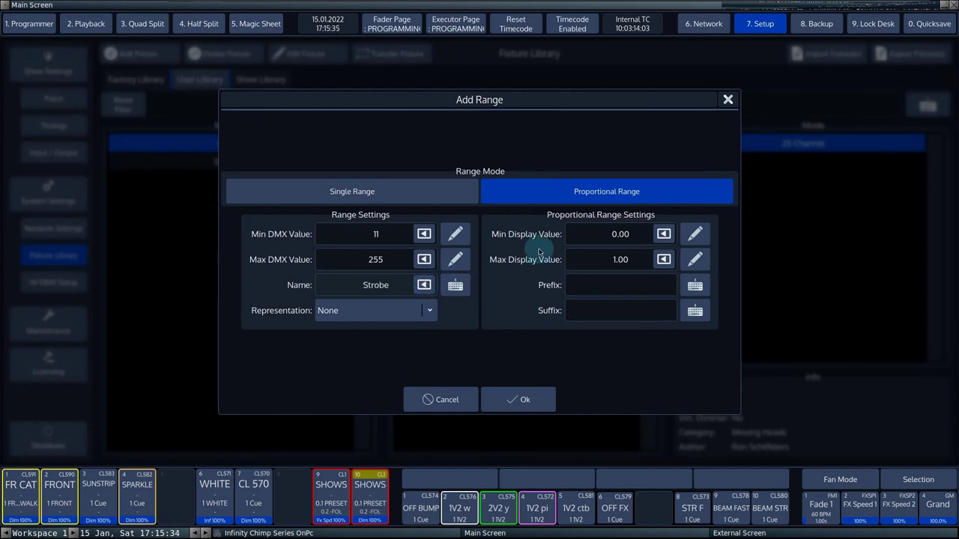
# Give the Strobe range display values from 1 to 25 with the suffix Hz, and save the Shutter channel's ranges.
pyautogui.click(633, 235)
pyautogui.write('1')
pyautogui.click(603, 262)
pyautogui.write('25')
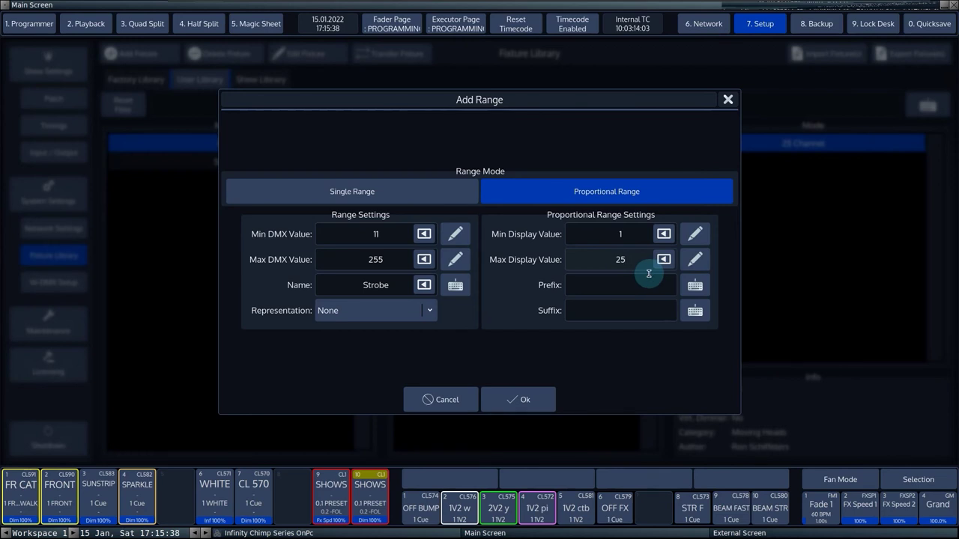
pyautogui.click(609, 308)
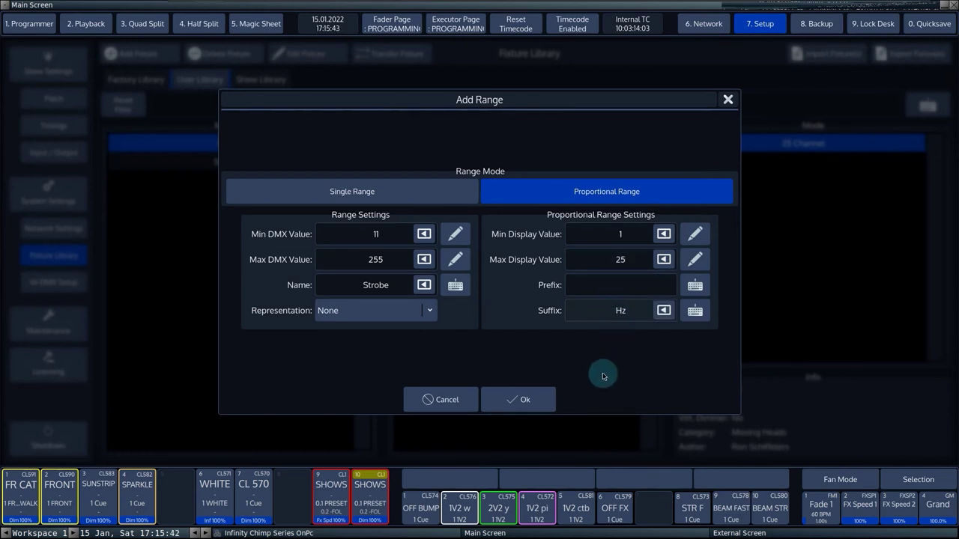
pyautogui.click(519, 401)
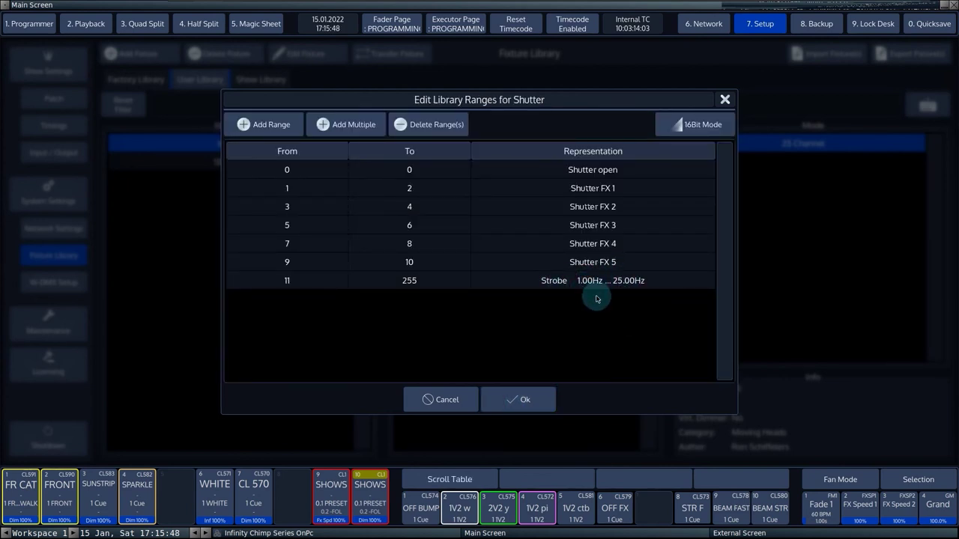
pyautogui.click(525, 399)
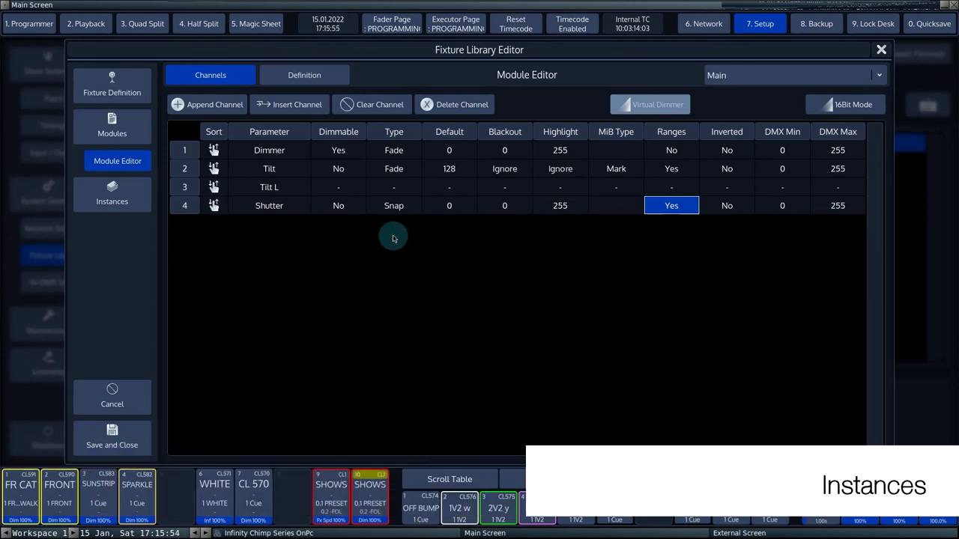
# Add one instance named "Main" of the Main module, with user number 0 and instance start 1.
pyautogui.click(110, 193)
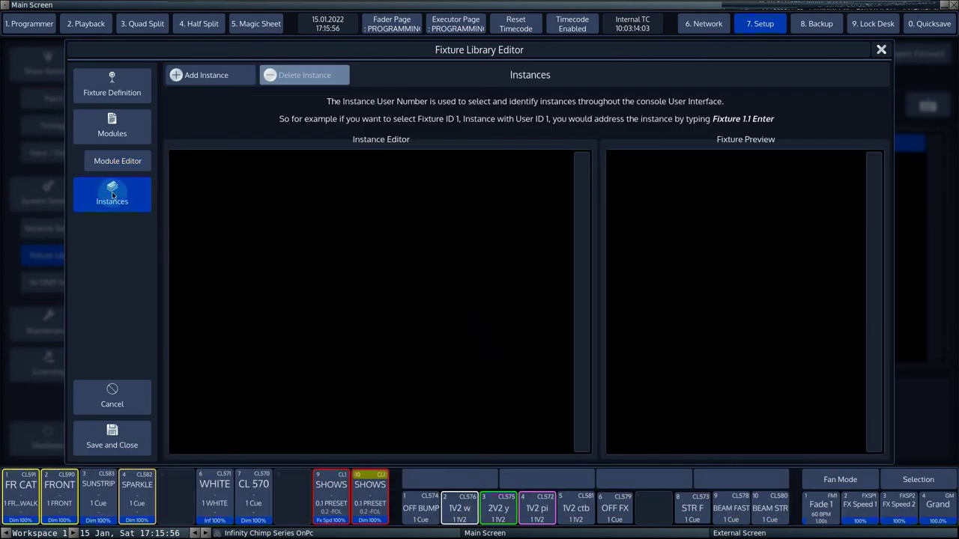
pyautogui.click(220, 77)
pyautogui.moveTo(288, 92); pyautogui.dragTo(185, 95)
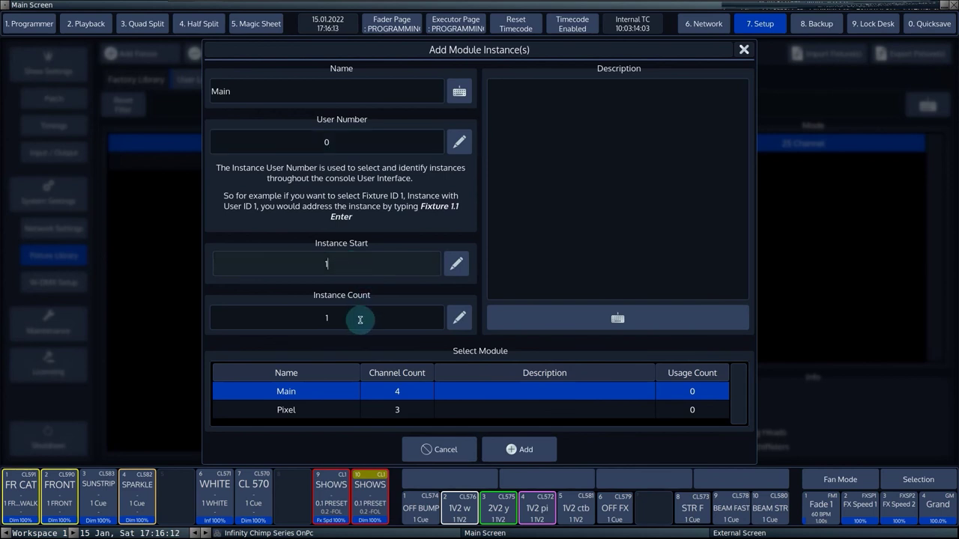
pyautogui.click(315, 410)
pyautogui.click(320, 394)
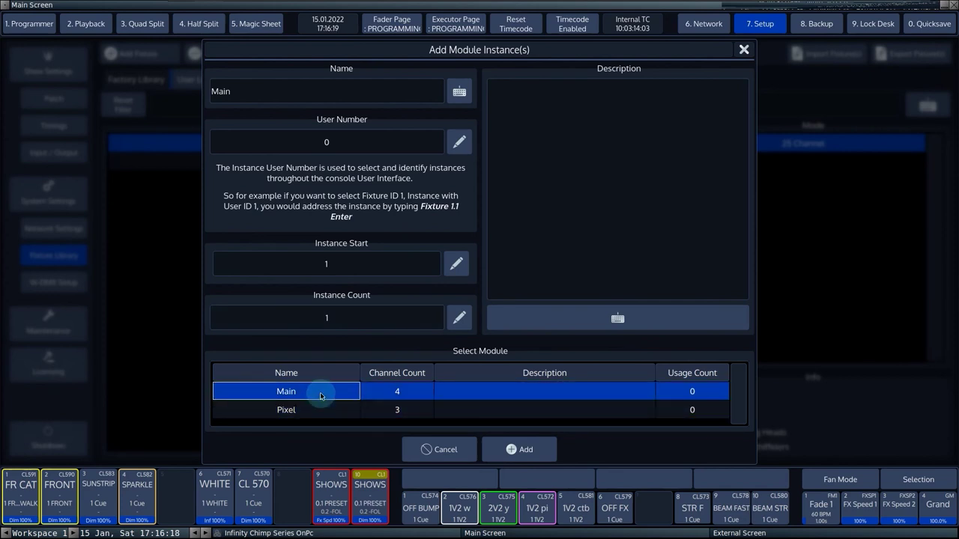
pyautogui.click(524, 449)
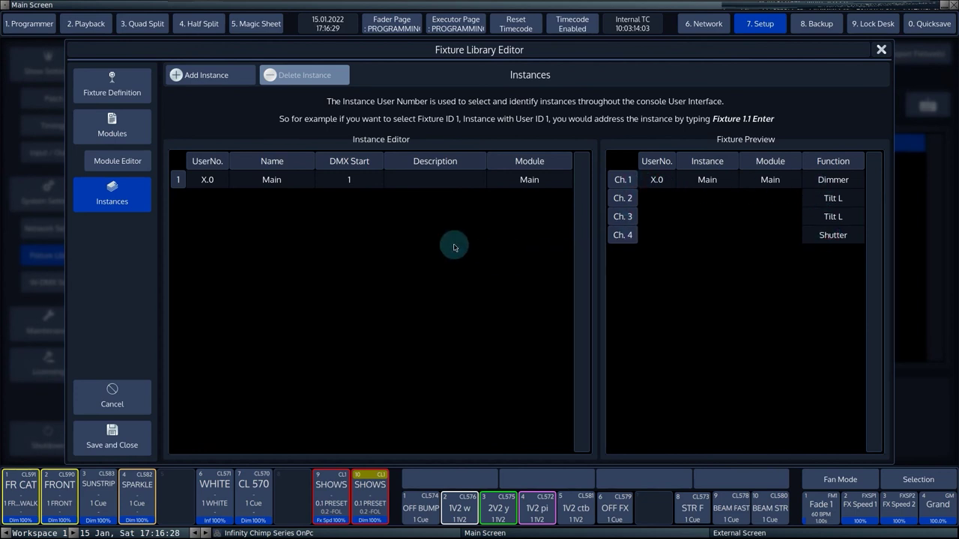
# Add 12 instances named "Pixel" of the Pixel module, with user number 1 and instance start 5.
pyautogui.click(204, 77)
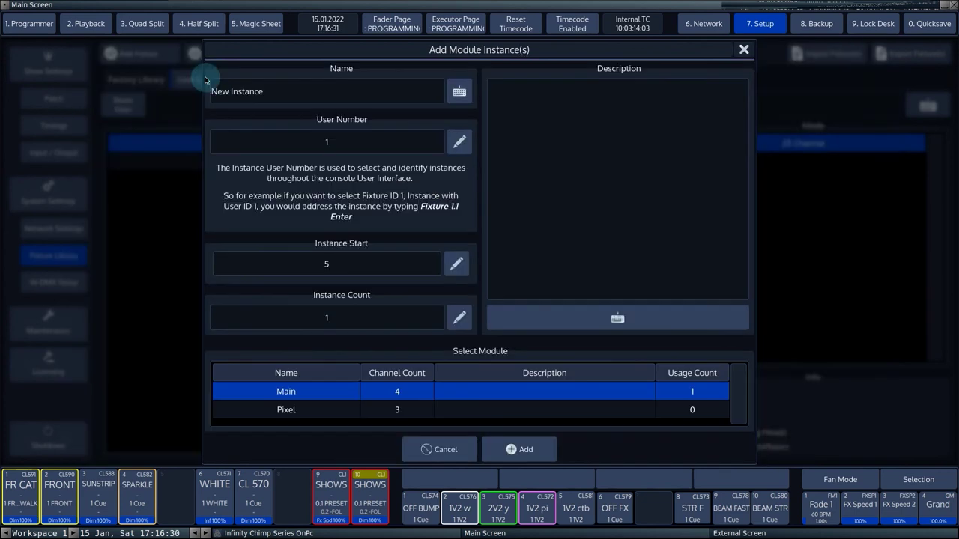
pyautogui.moveTo(302, 94); pyautogui.dragTo(184, 91)
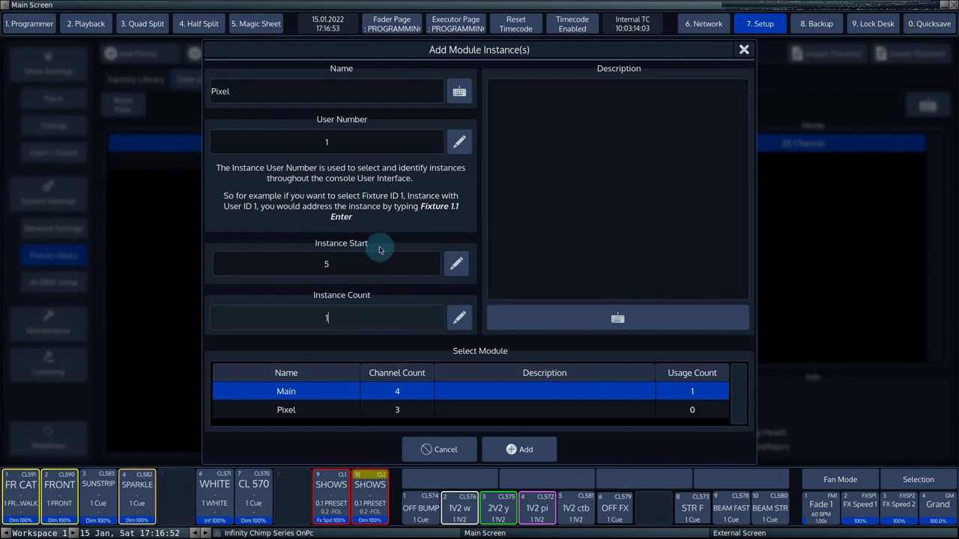
pyautogui.write('2')
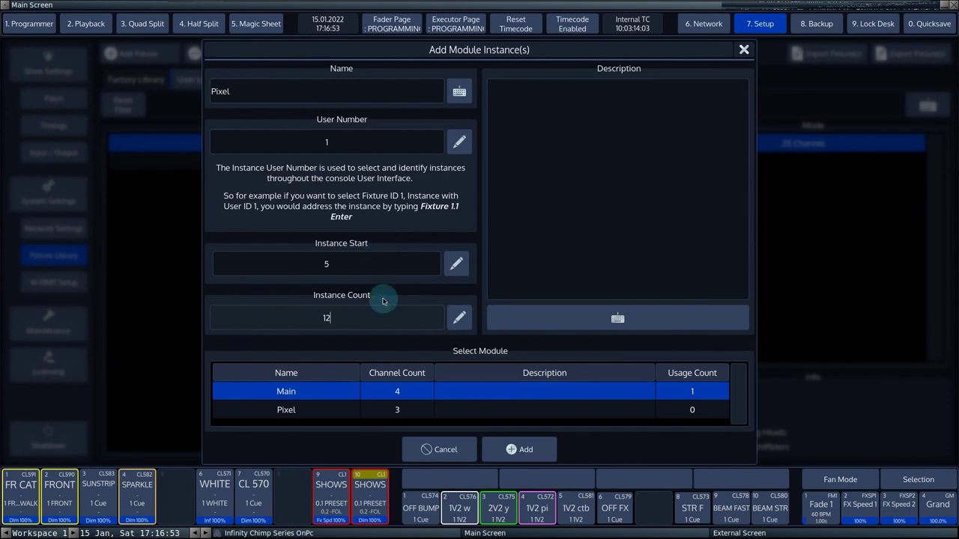
pyautogui.click(388, 411)
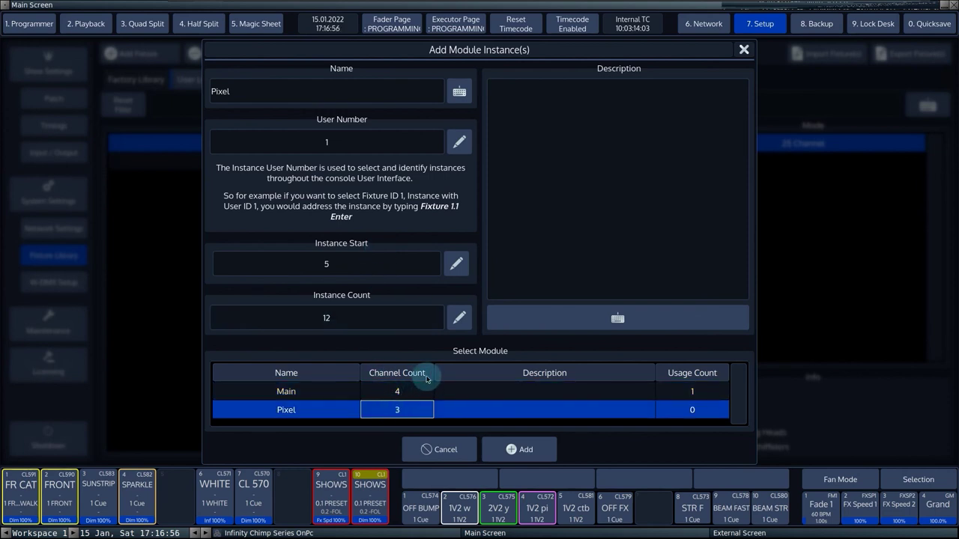
pyautogui.click(521, 450)
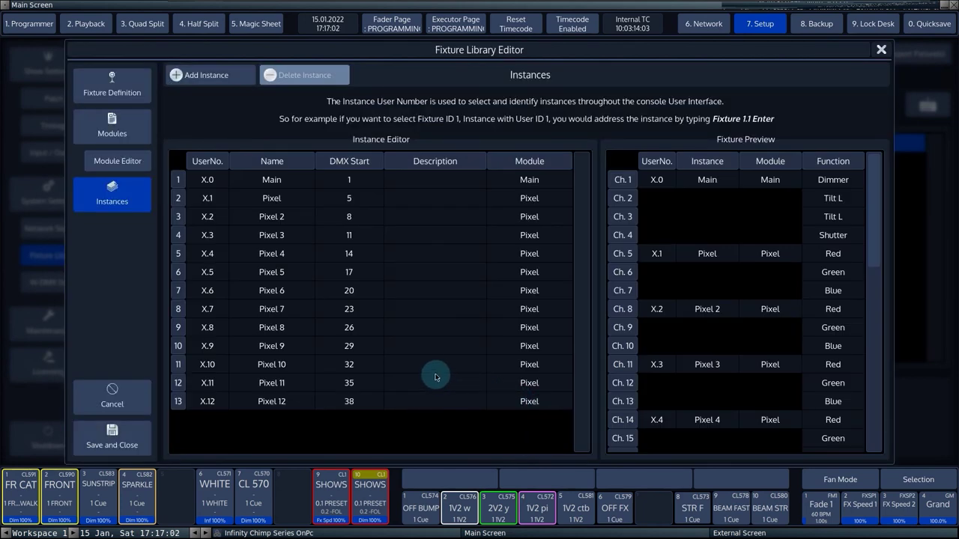
# Check the fixture preview through channel 40, save and close the fixture, and select Black Out in the user library.
pyautogui.scroll(-6, 862, 295)
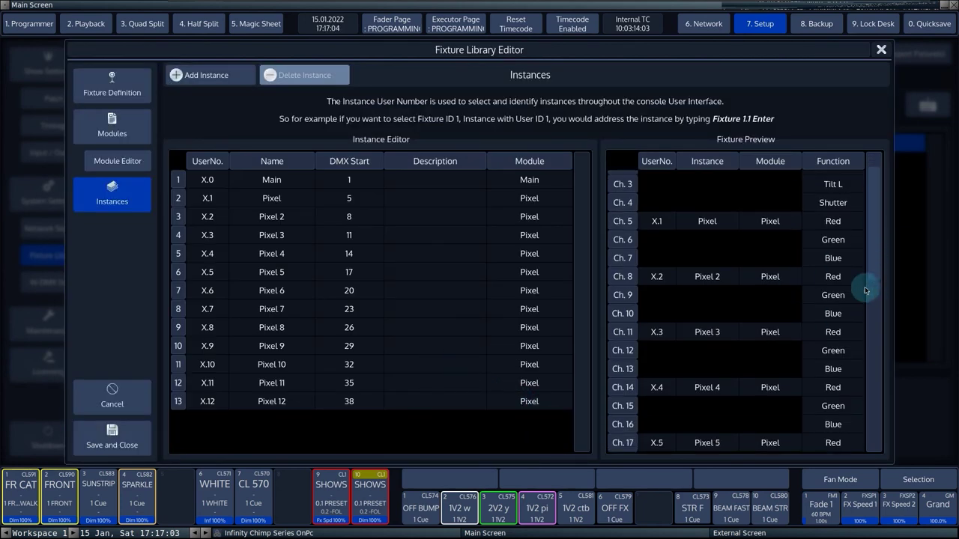
pyautogui.scroll(-3, 852, 405)
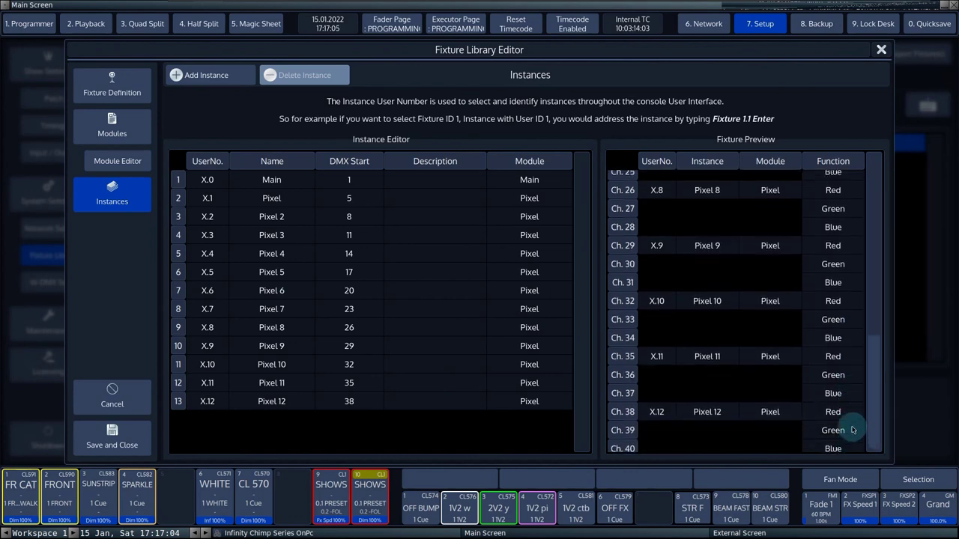
pyautogui.click(103, 442)
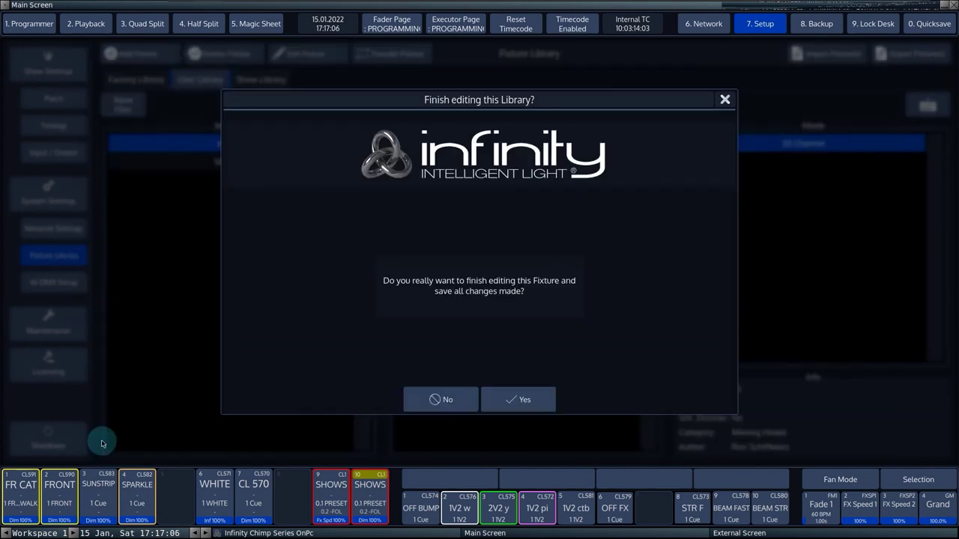
pyautogui.click(521, 400)
pyautogui.click(282, 143)
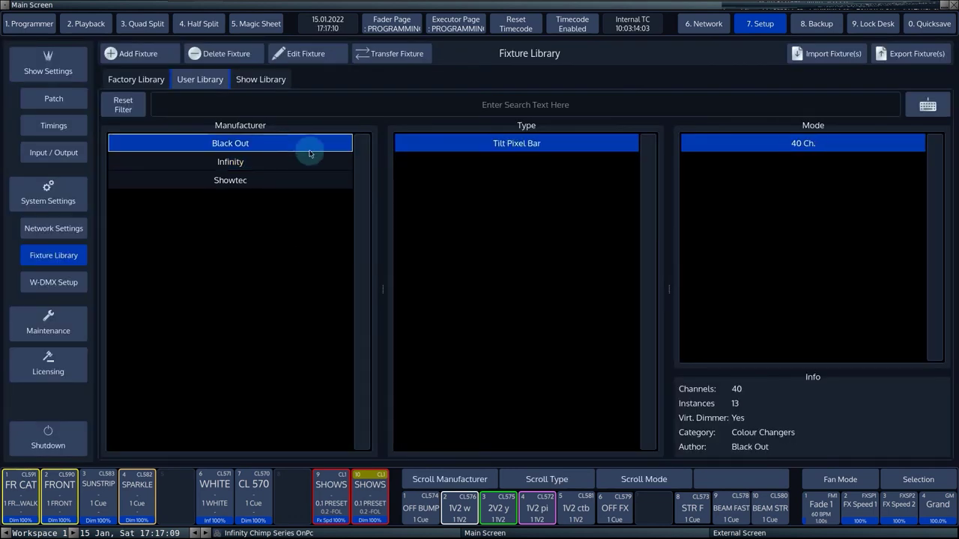